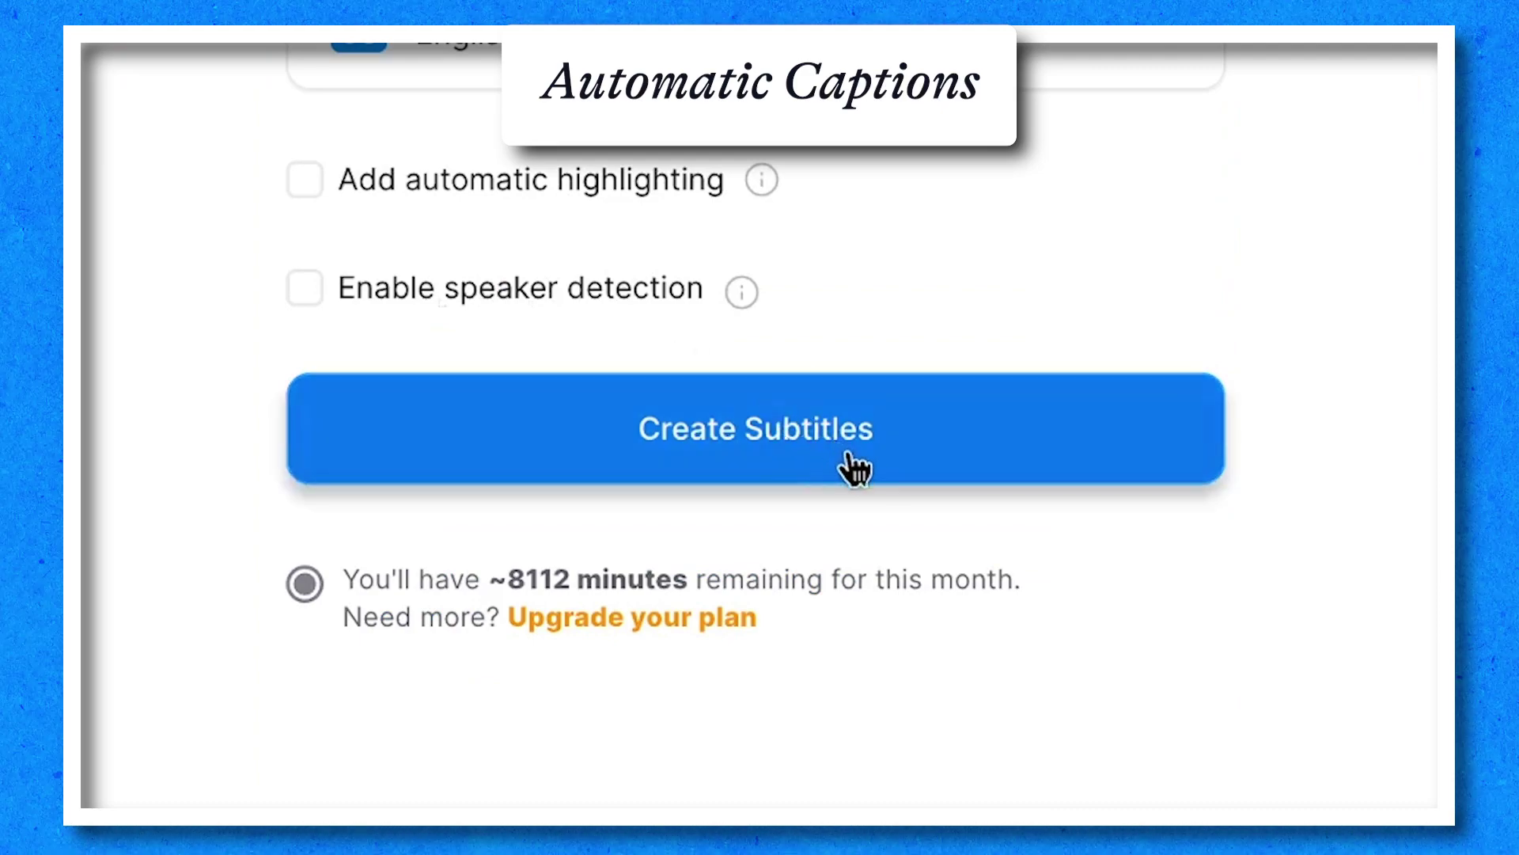
- Generate a funny TikTok Clip script of three short fun facts about dolphins
left_click(855, 468)
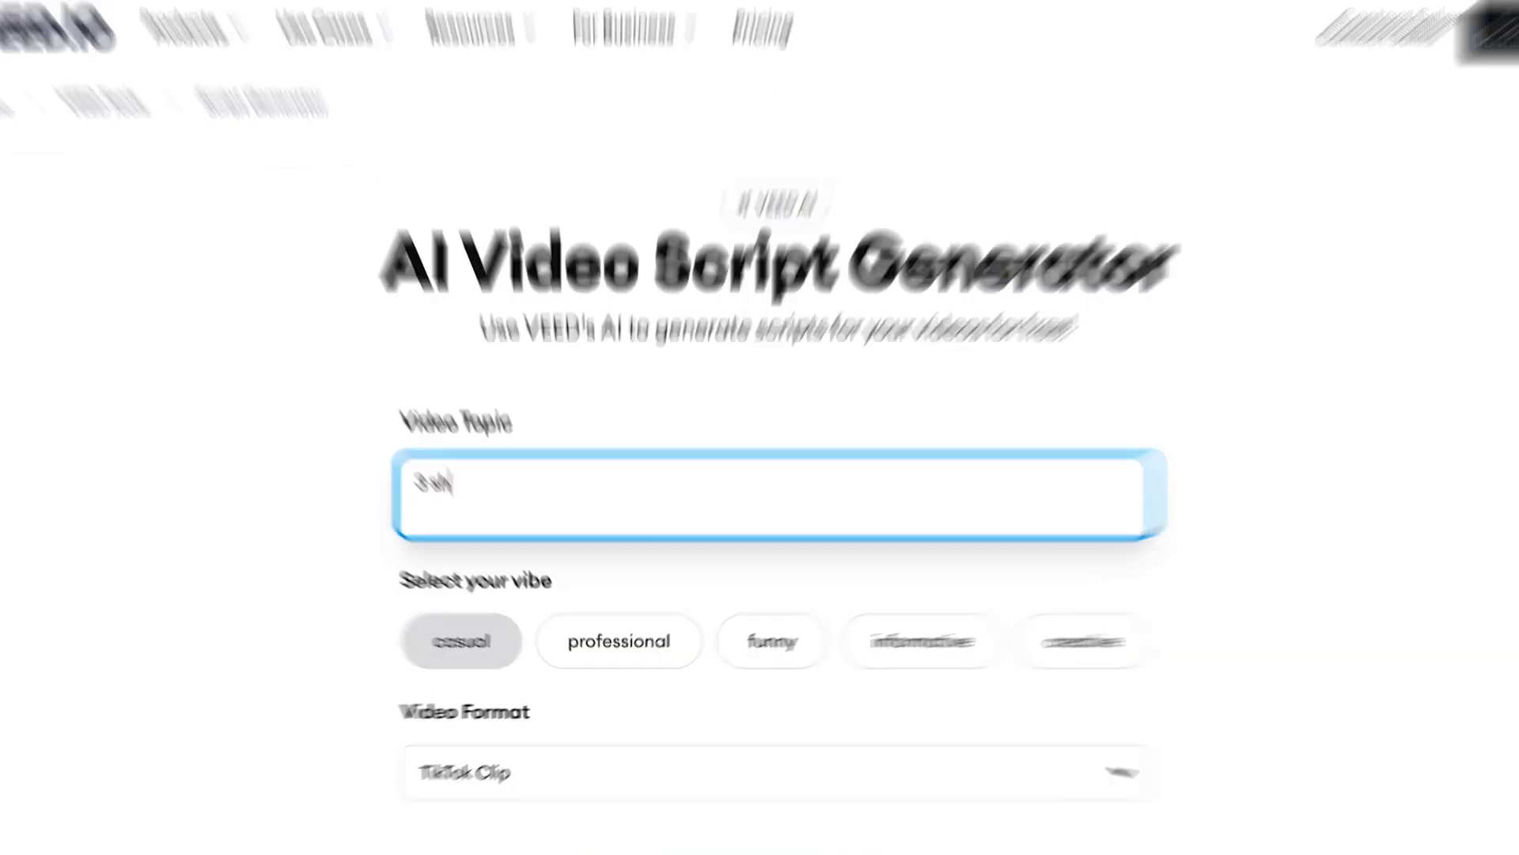
type("hort fun facts about dolphins")
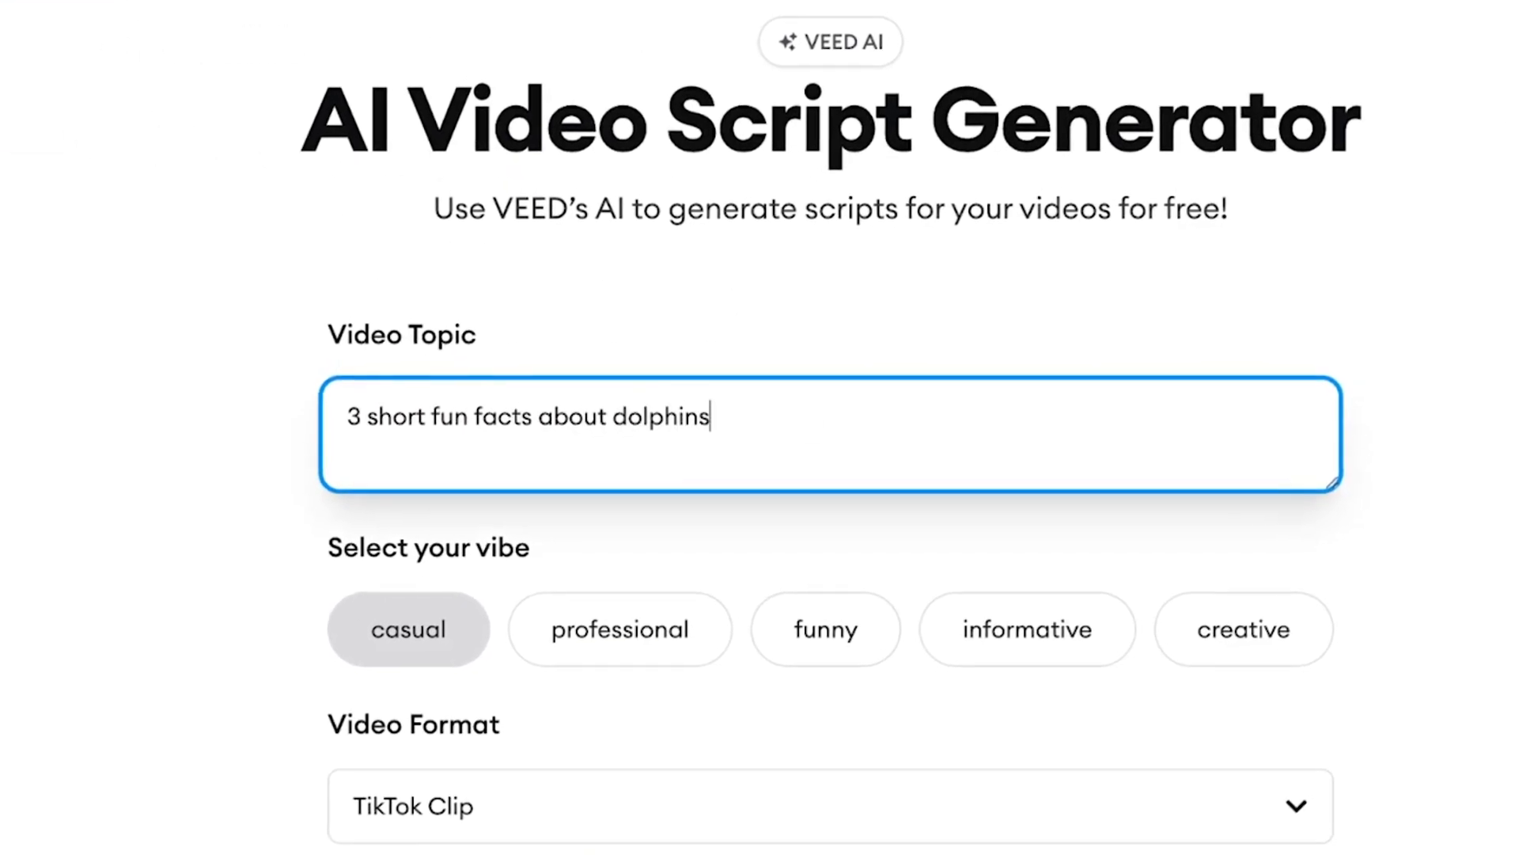
left_click(825, 628)
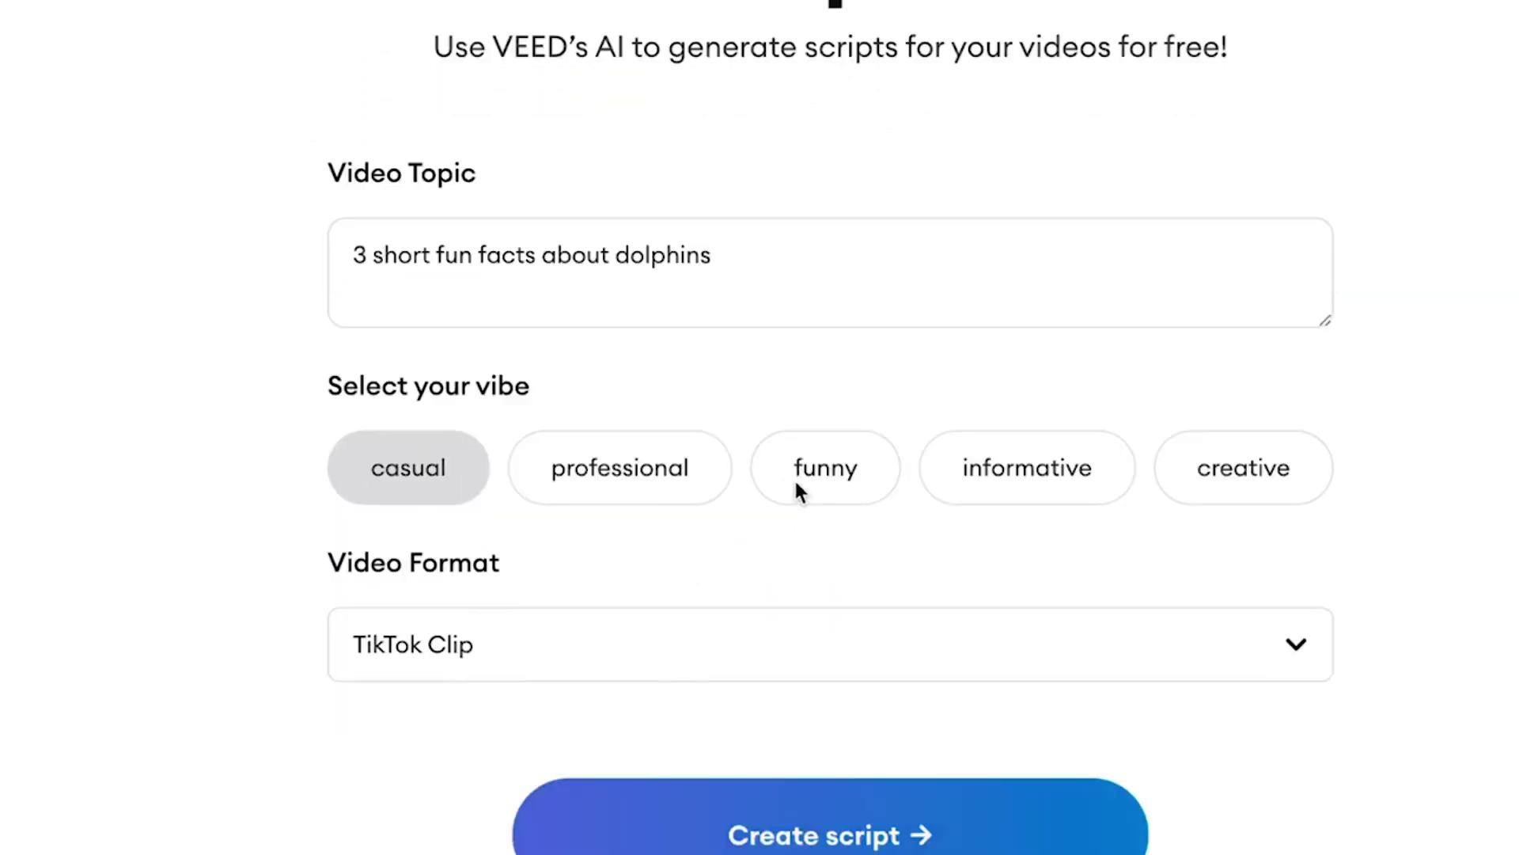
left_click(627, 772)
scroll(627, 772, "down", 5)
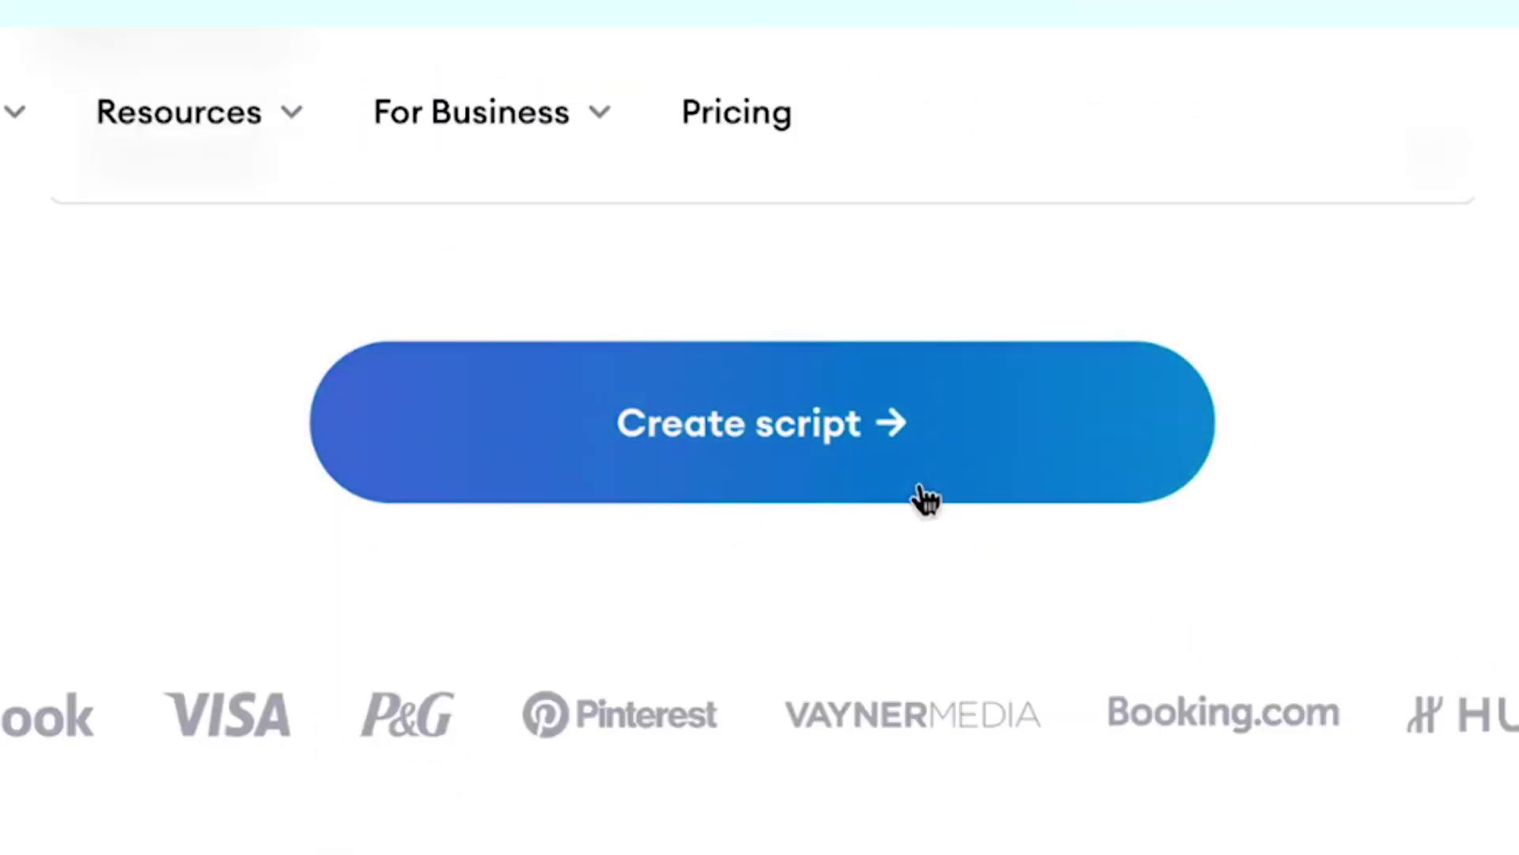
left_click(921, 477)
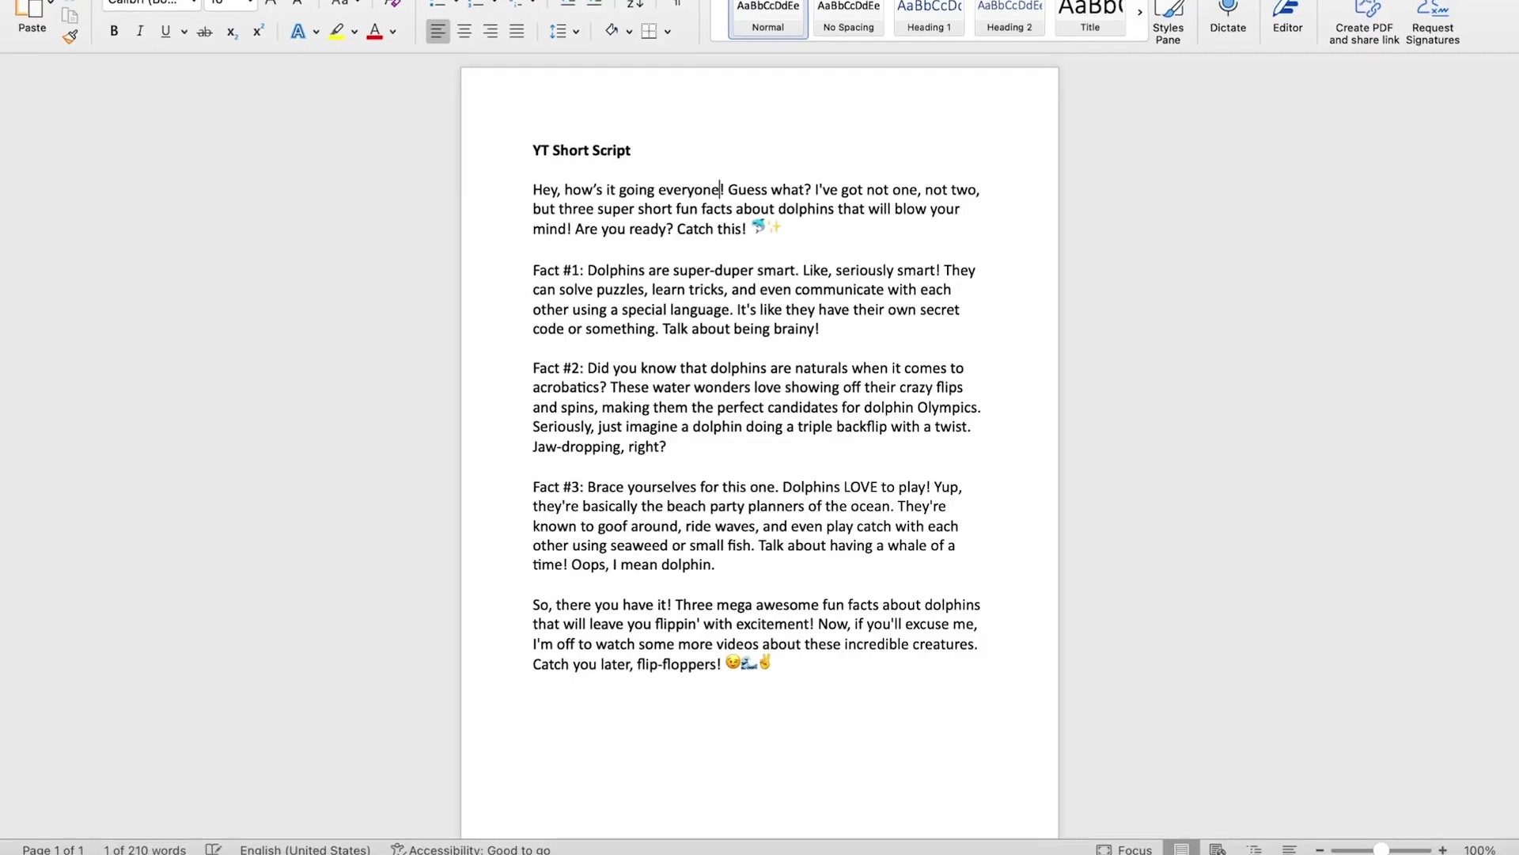
- Replace the script's opening with 'Today, I'll give you three cool facts about Dolphins.'
type("Today, I'll give you three cool facts about Dolphins.")
key("Delete")
left_click_drag(773, 185, 550, 188)
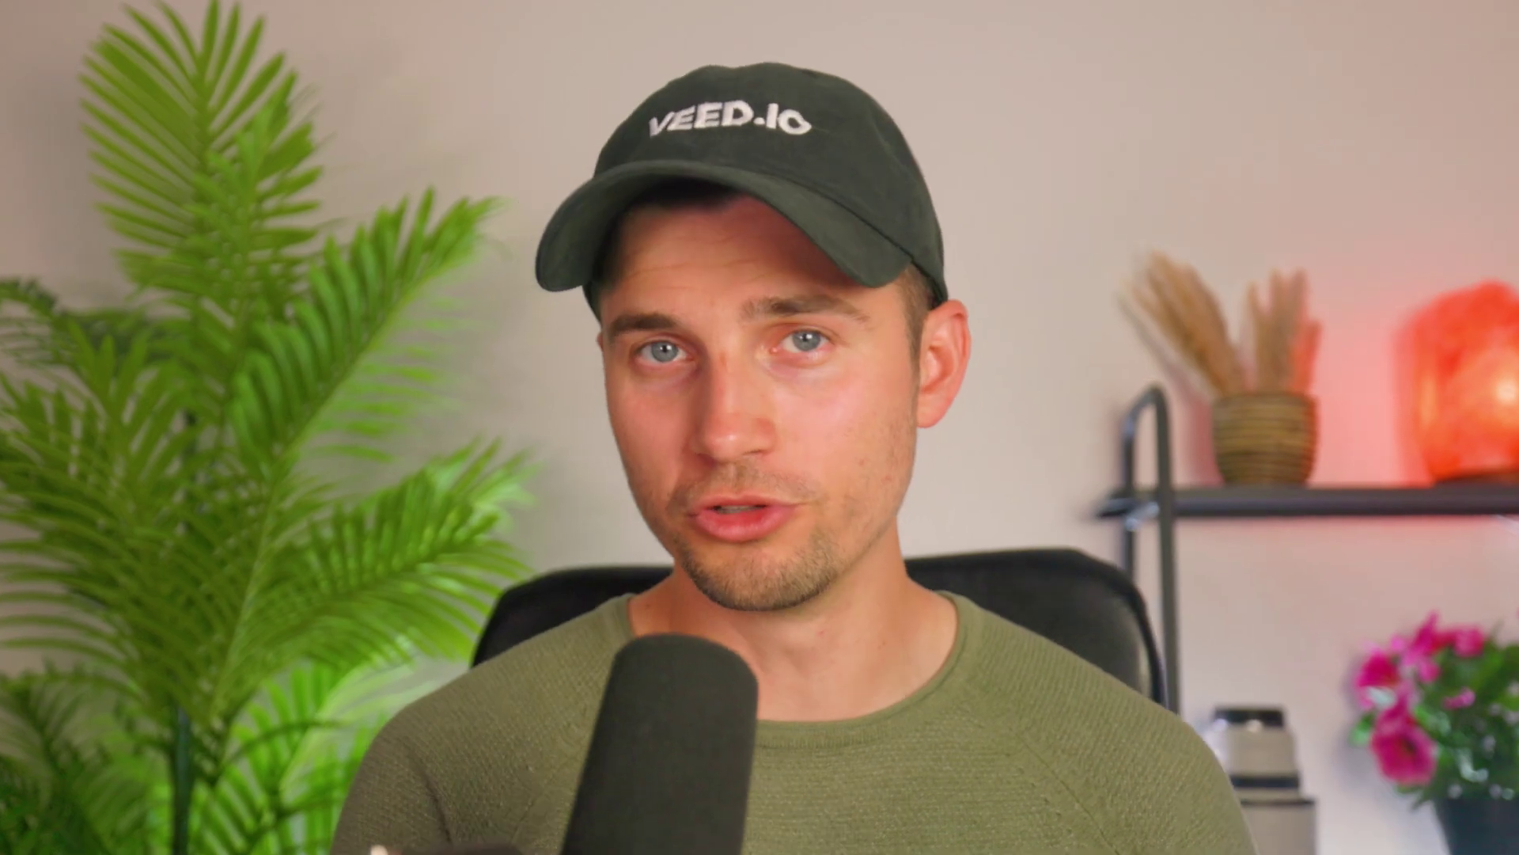
left_click(750, 736)
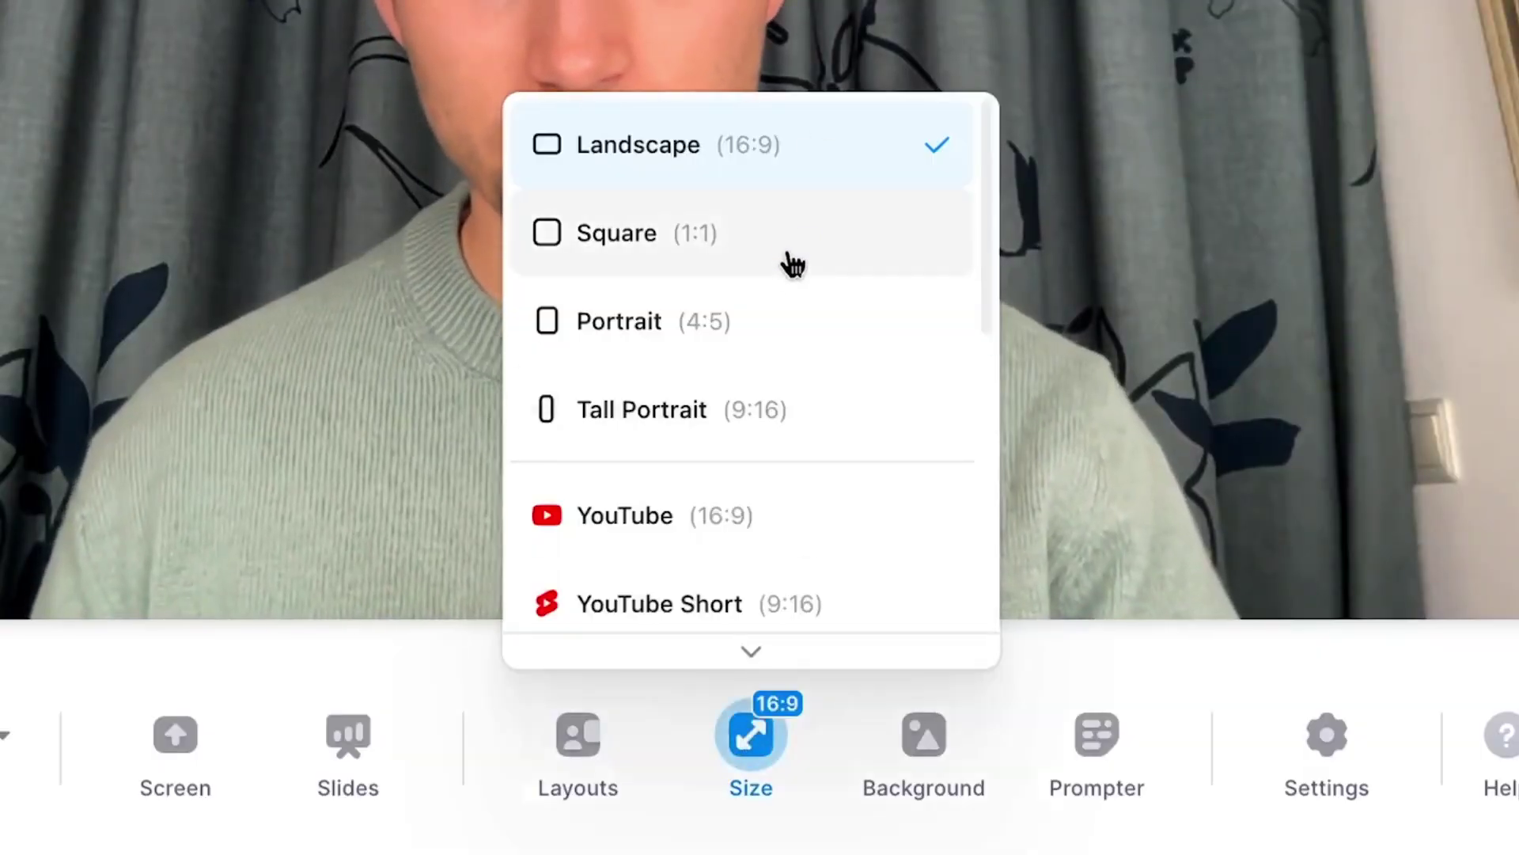
- Record a Tall Portrait (9:16) take with the pasted dolphin script scrolling in the prompter
scroll(790, 269, "down", 3)
left_click(733, 603)
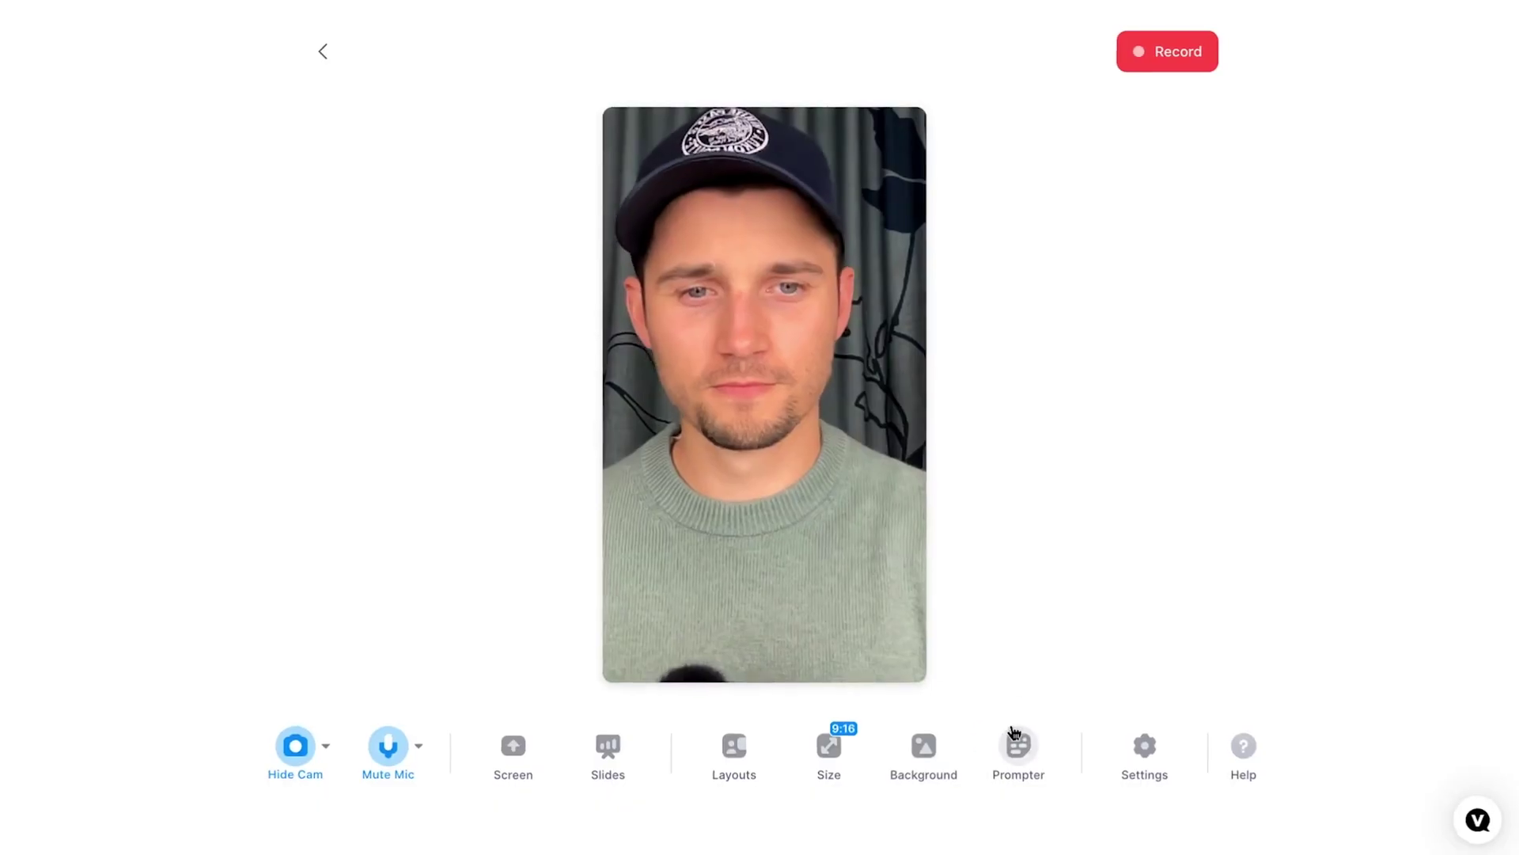
left_click(1016, 742)
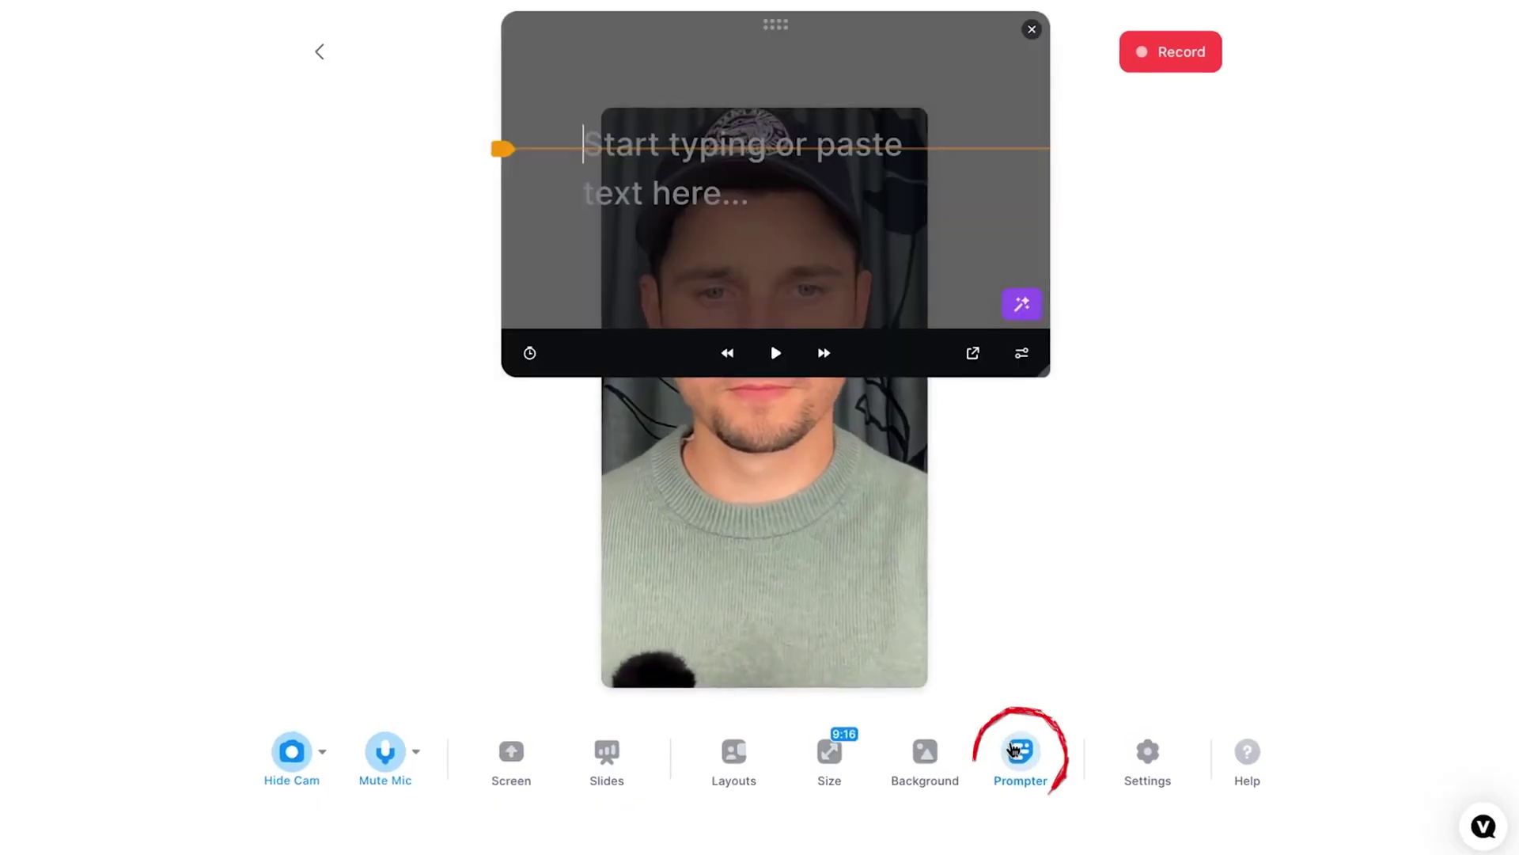
key("ctrl+v")
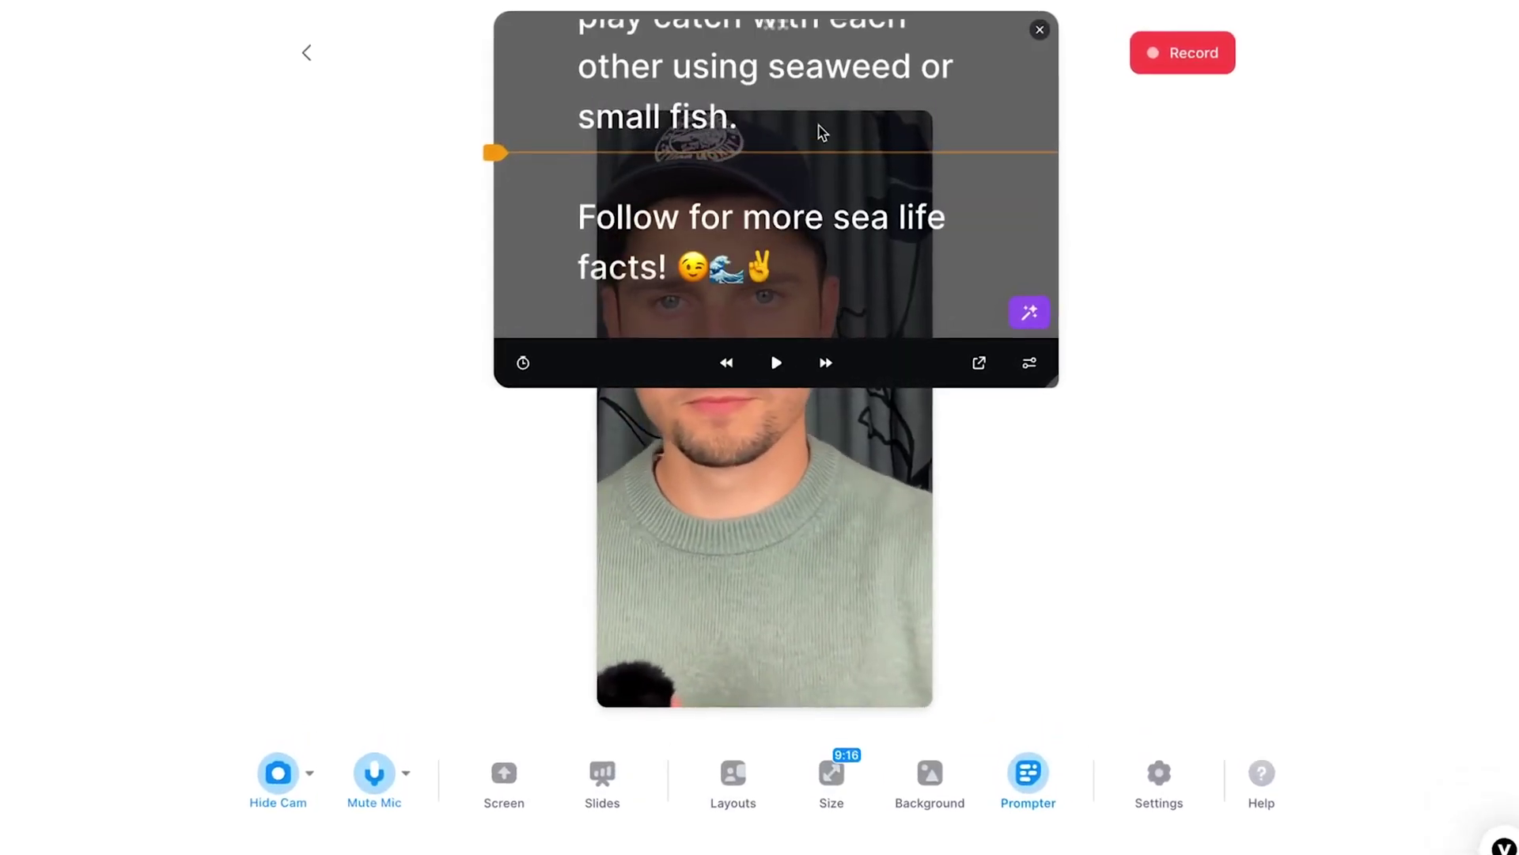
scroll(822, 133, "up", 5)
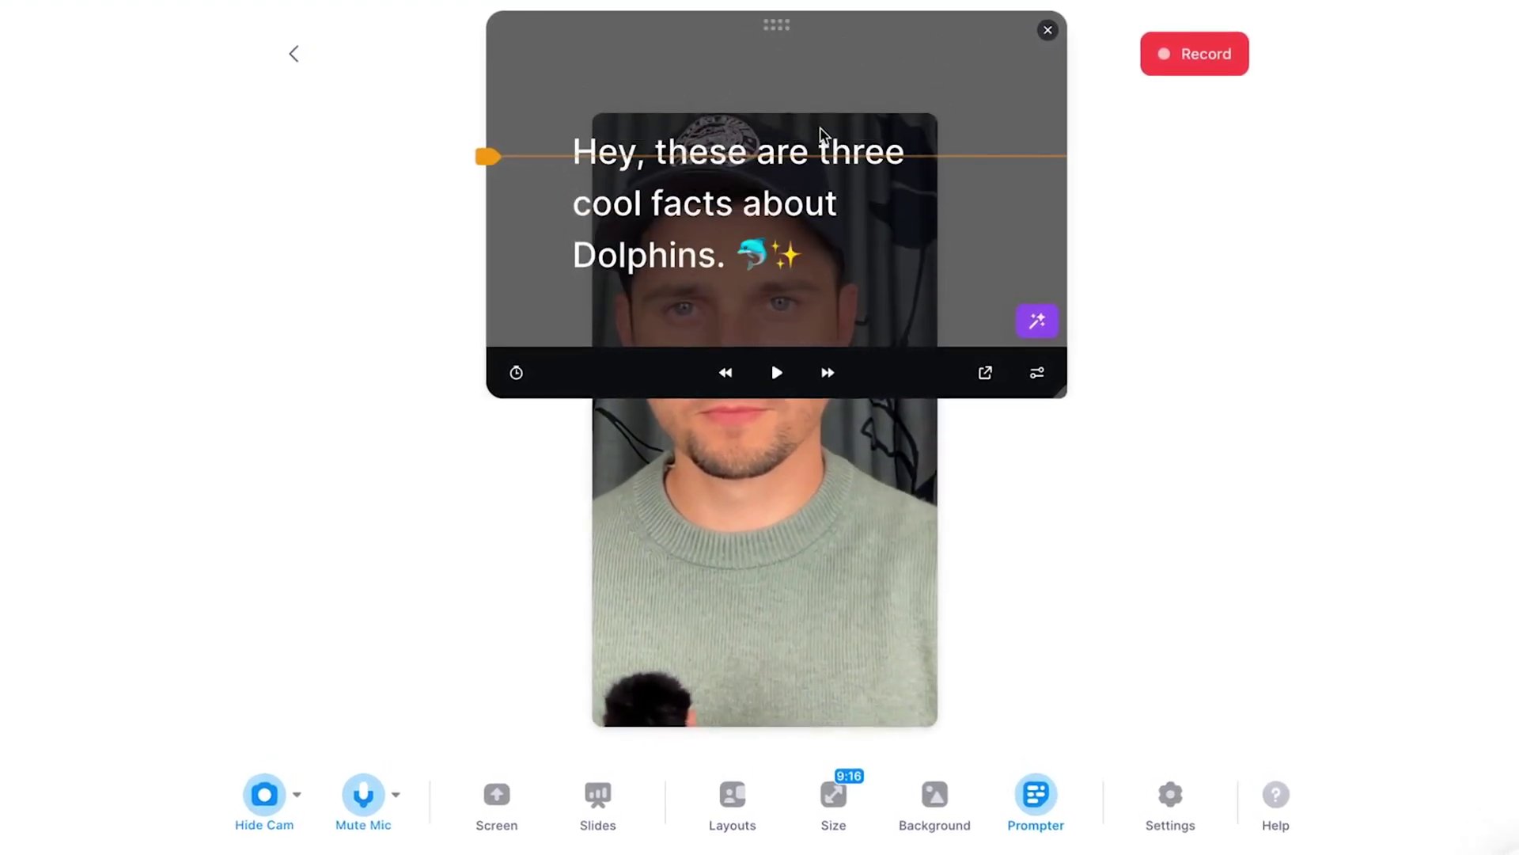
left_click(770, 365)
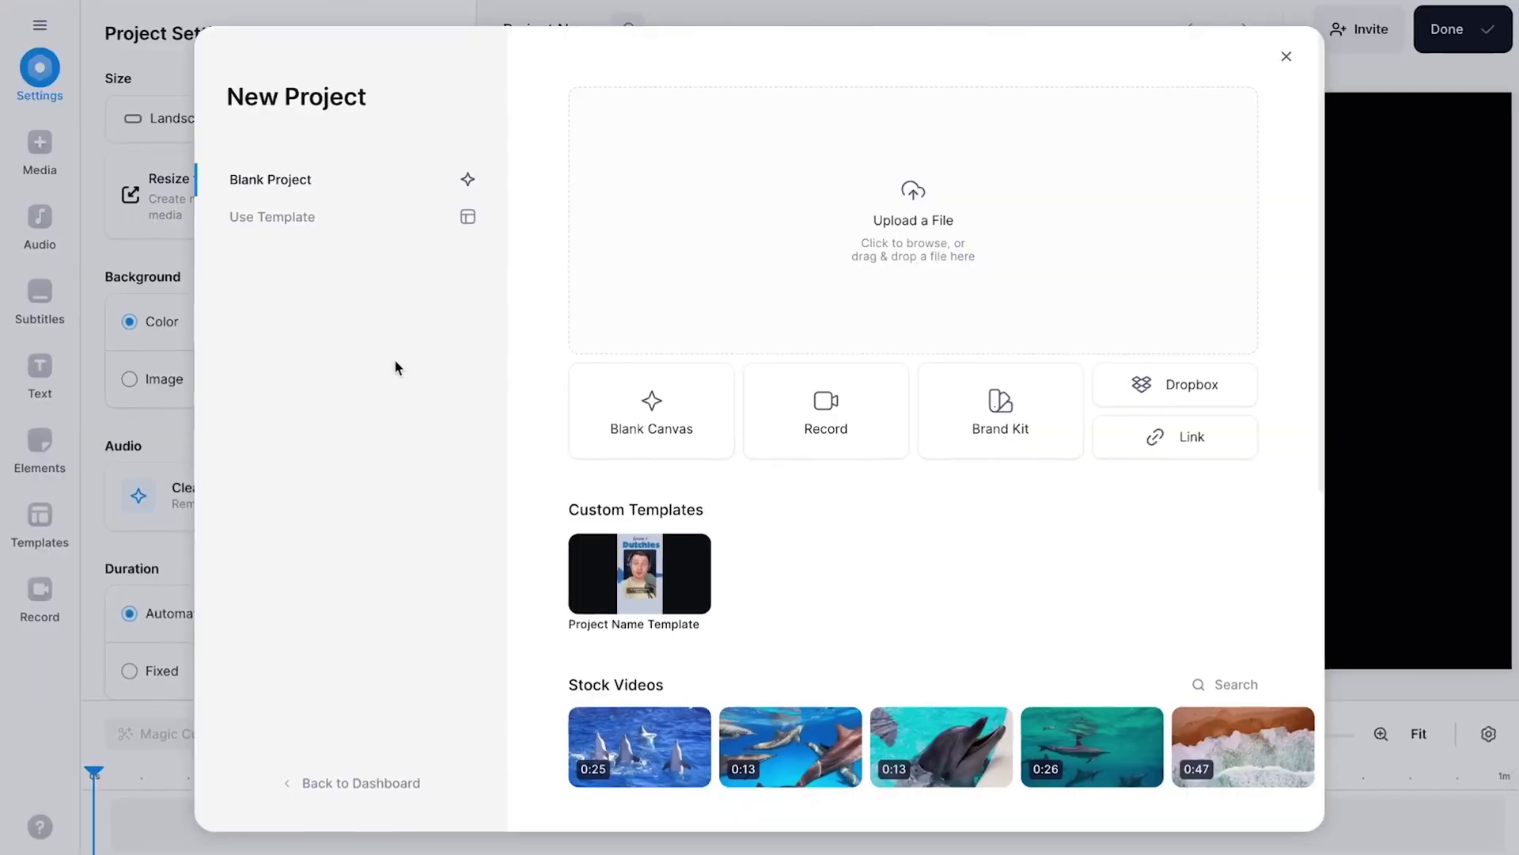
- Upload the dolphin short .mp4 recording from the computer into the new project
left_click(763, 237)
left_click(522, 241)
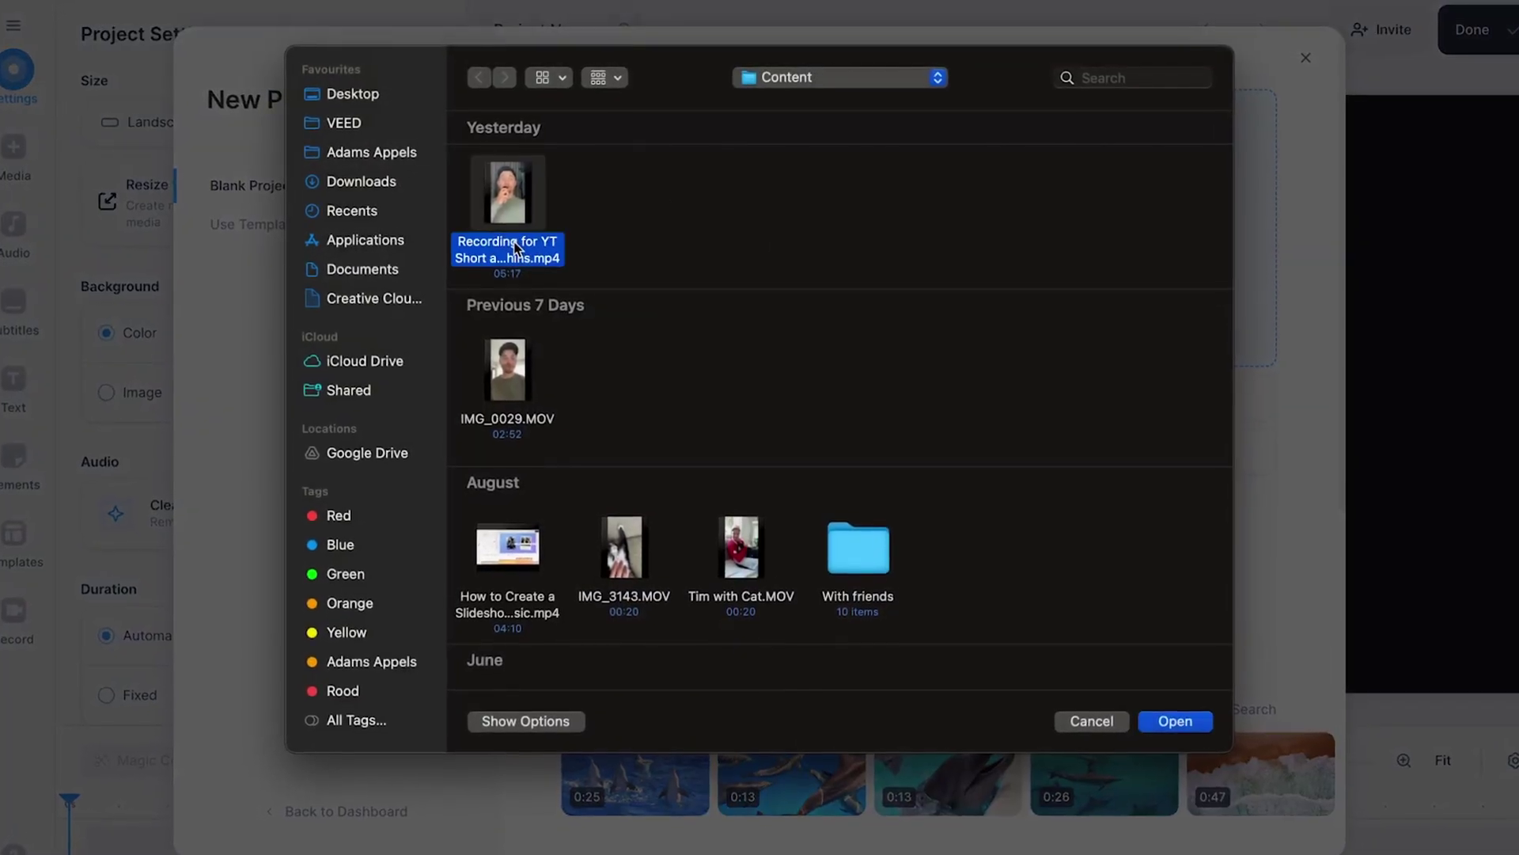
left_click(1177, 720)
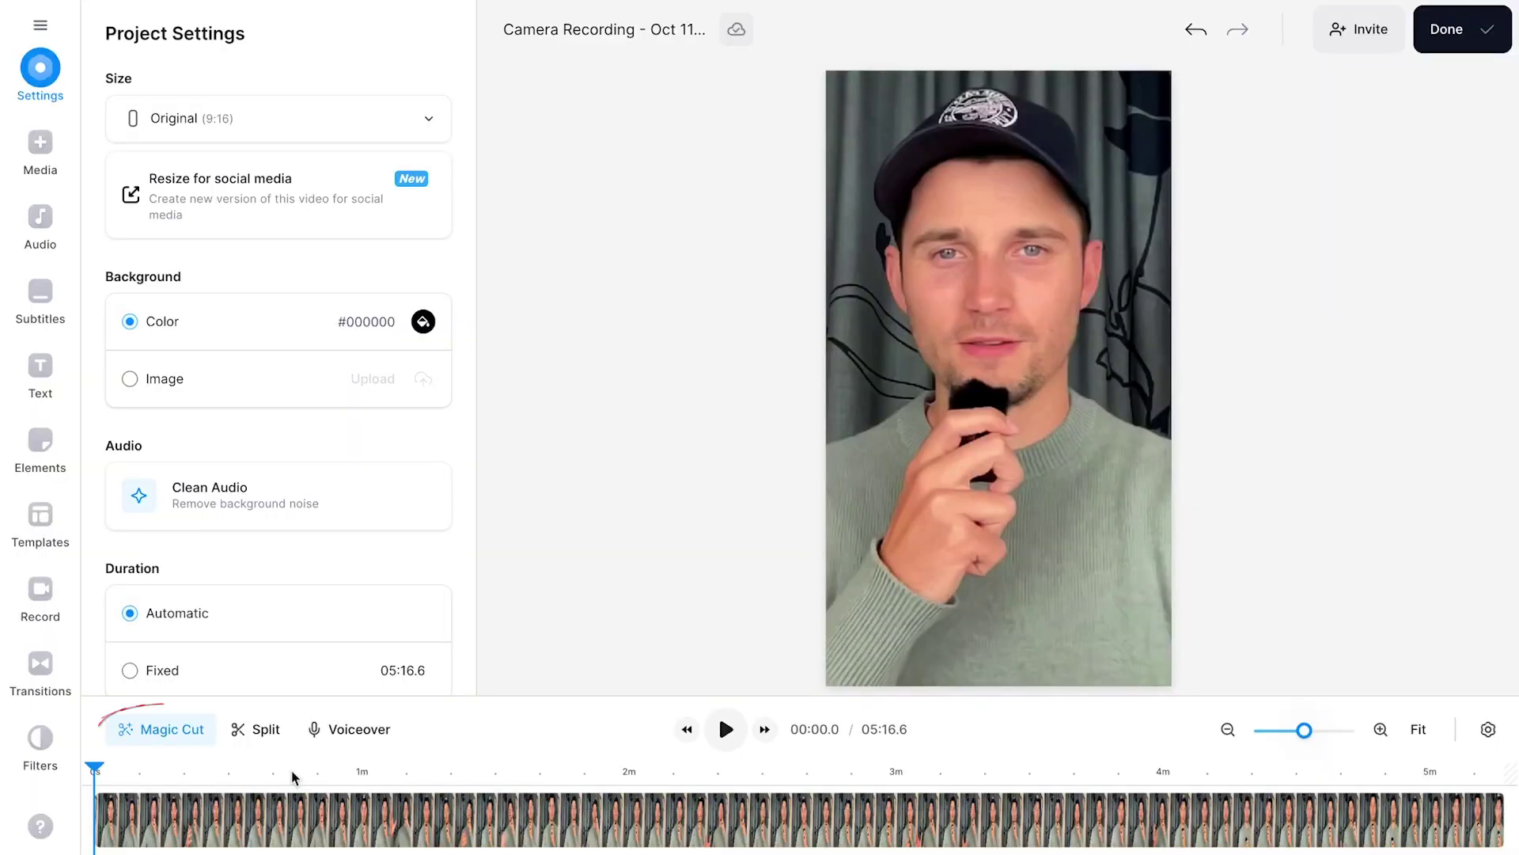
- Run Magic Cut to strip silences, filler words and retakes from the clip
mouse_move(171, 734)
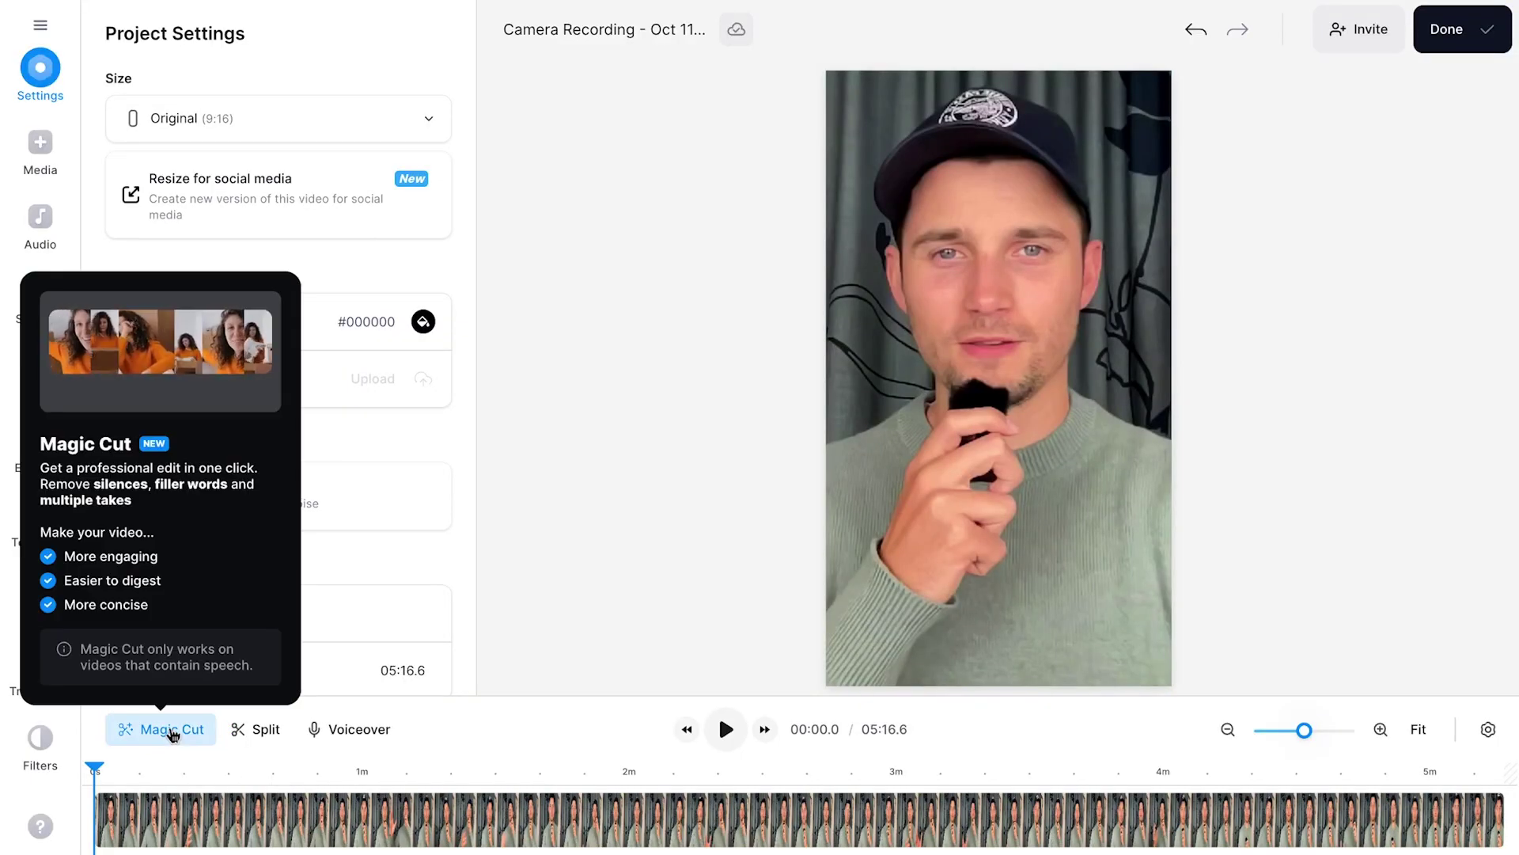
left_click(171, 731)
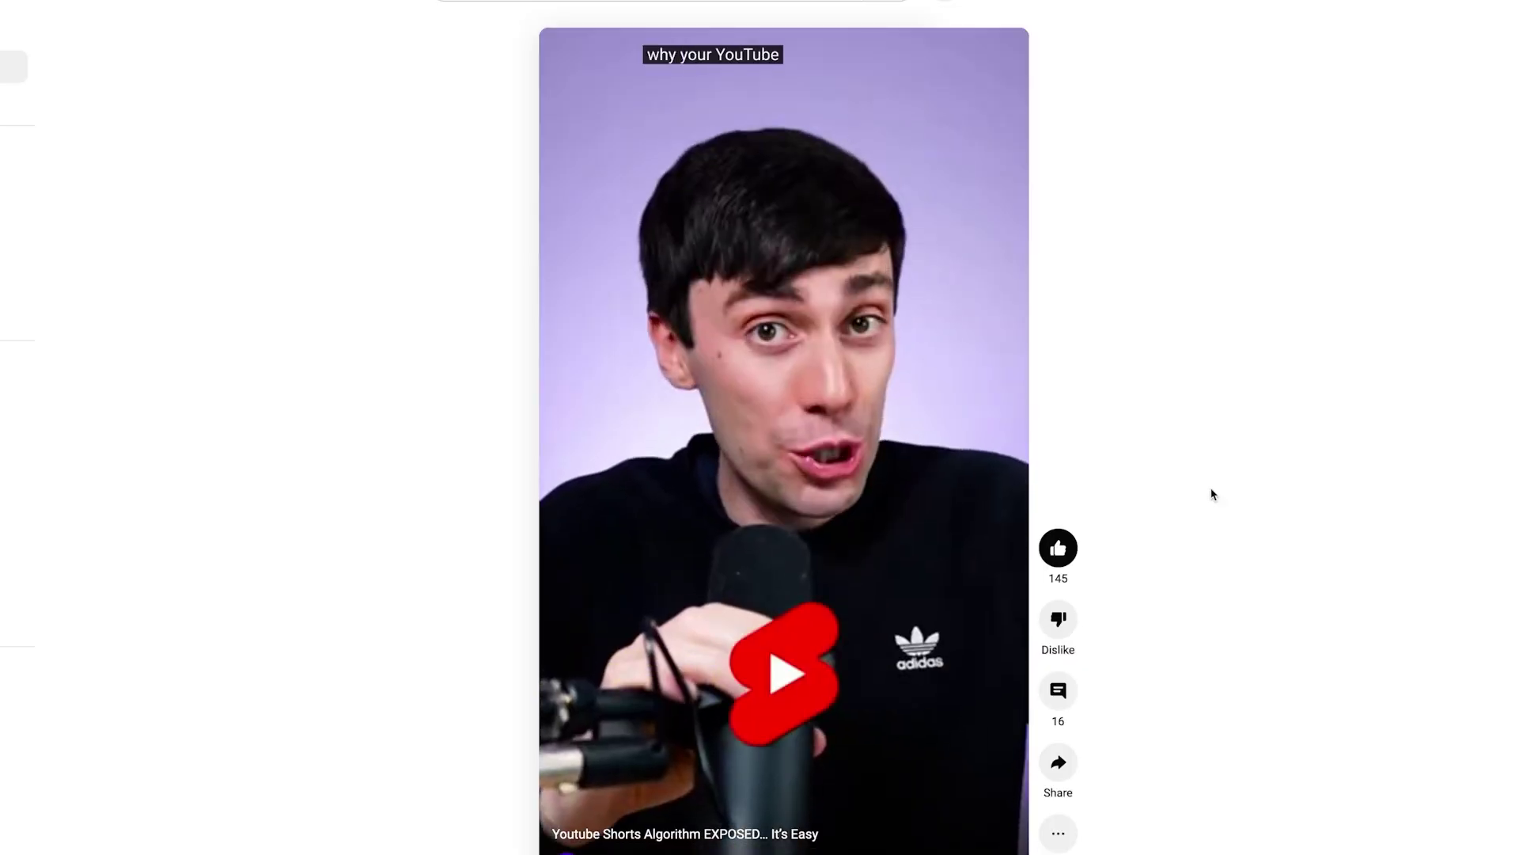
- Scroll down the YouTube Shorts feed to the next example short
scroll(1211, 495, "down", 1)
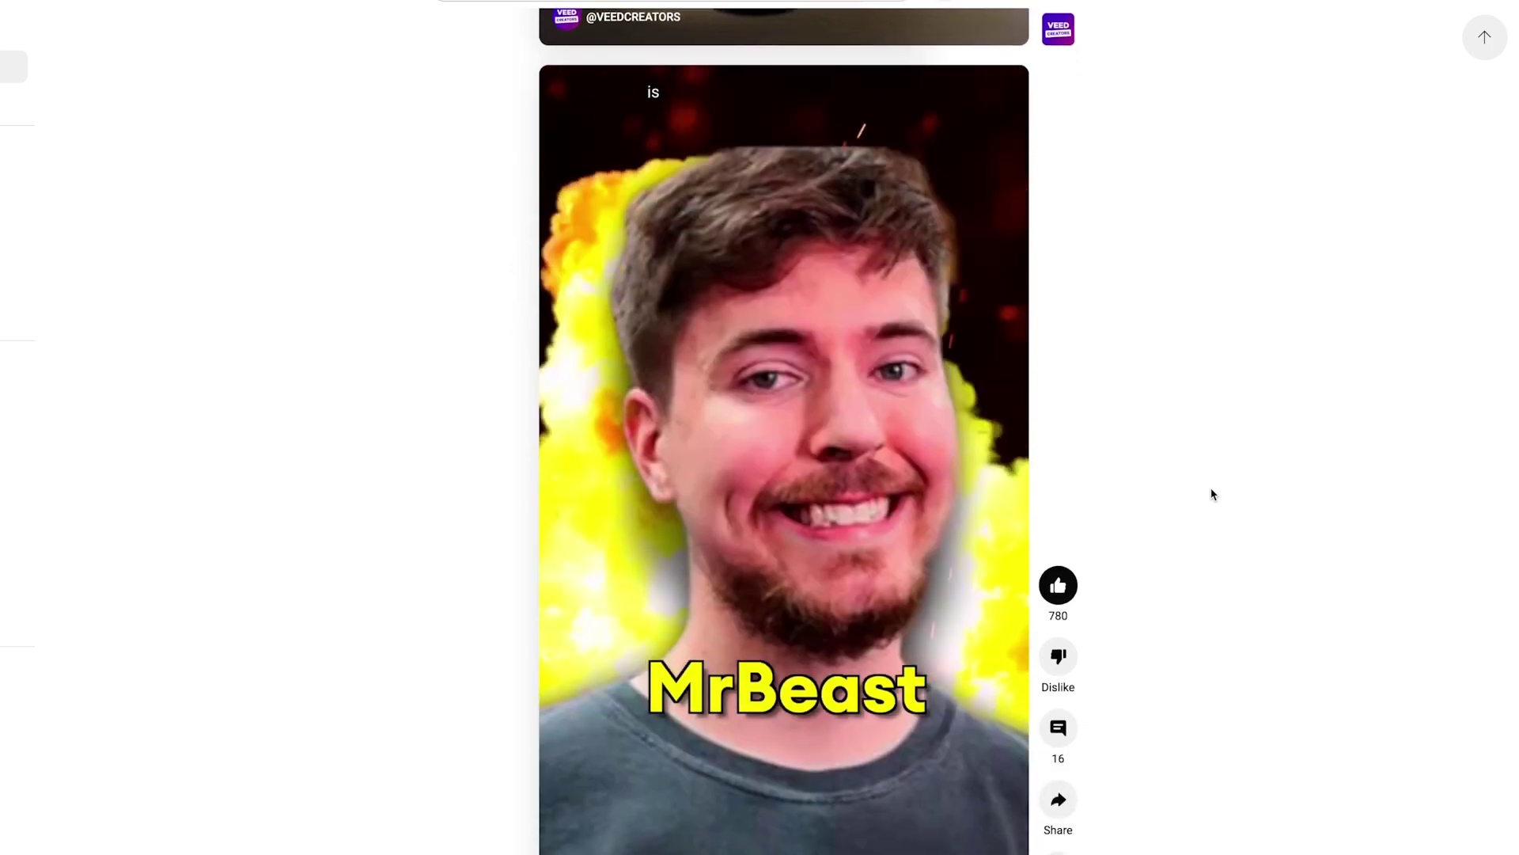
scroll(1210, 495, "down", 1)
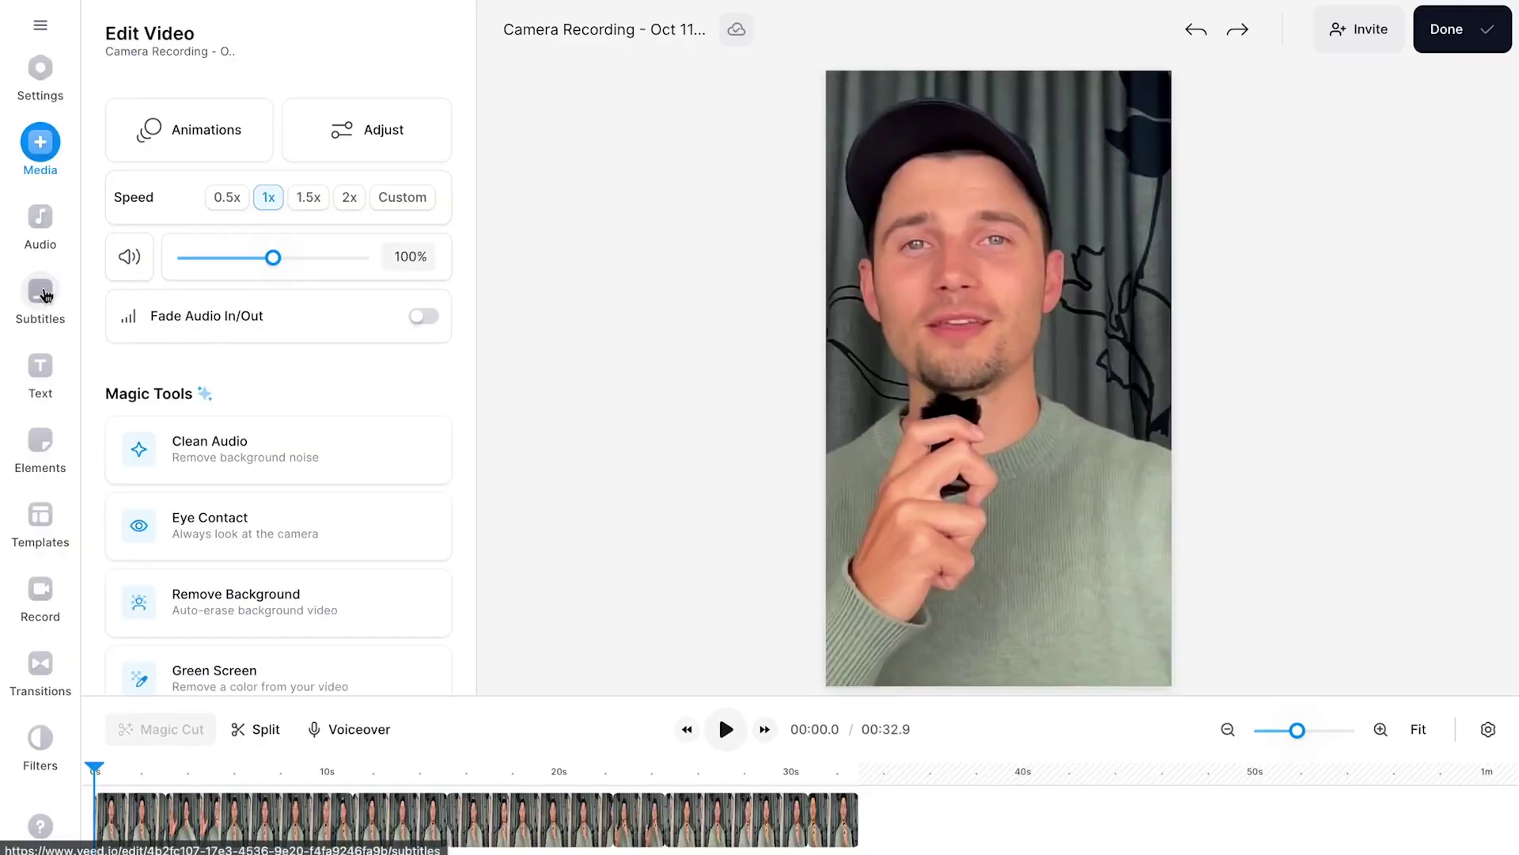
- Auto-generate English subtitles for the trimmed clip and play them back
left_click(42, 293)
left_click(325, 258)
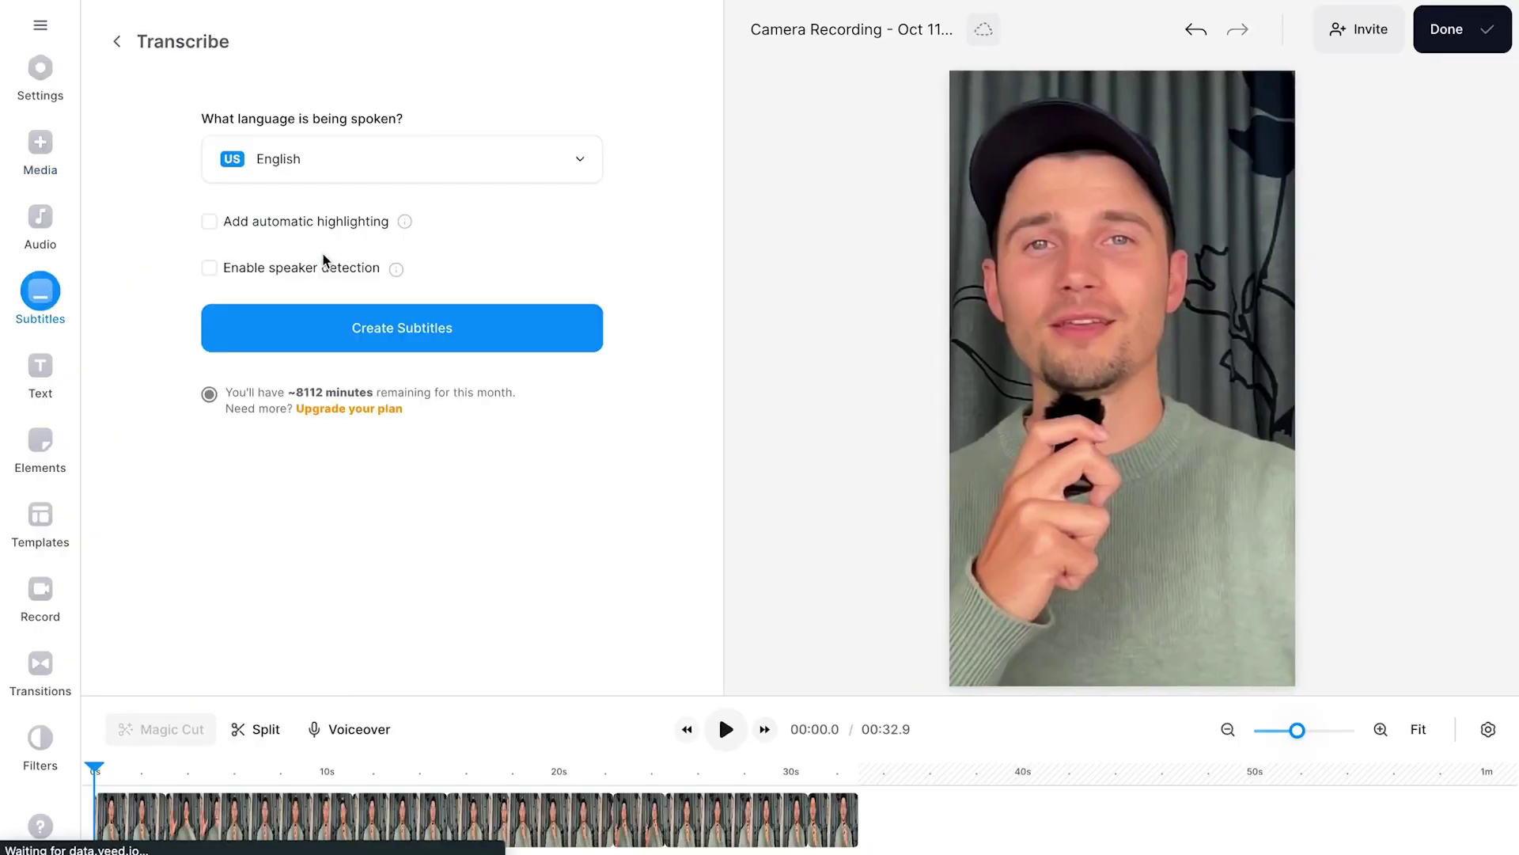
left_click(509, 159)
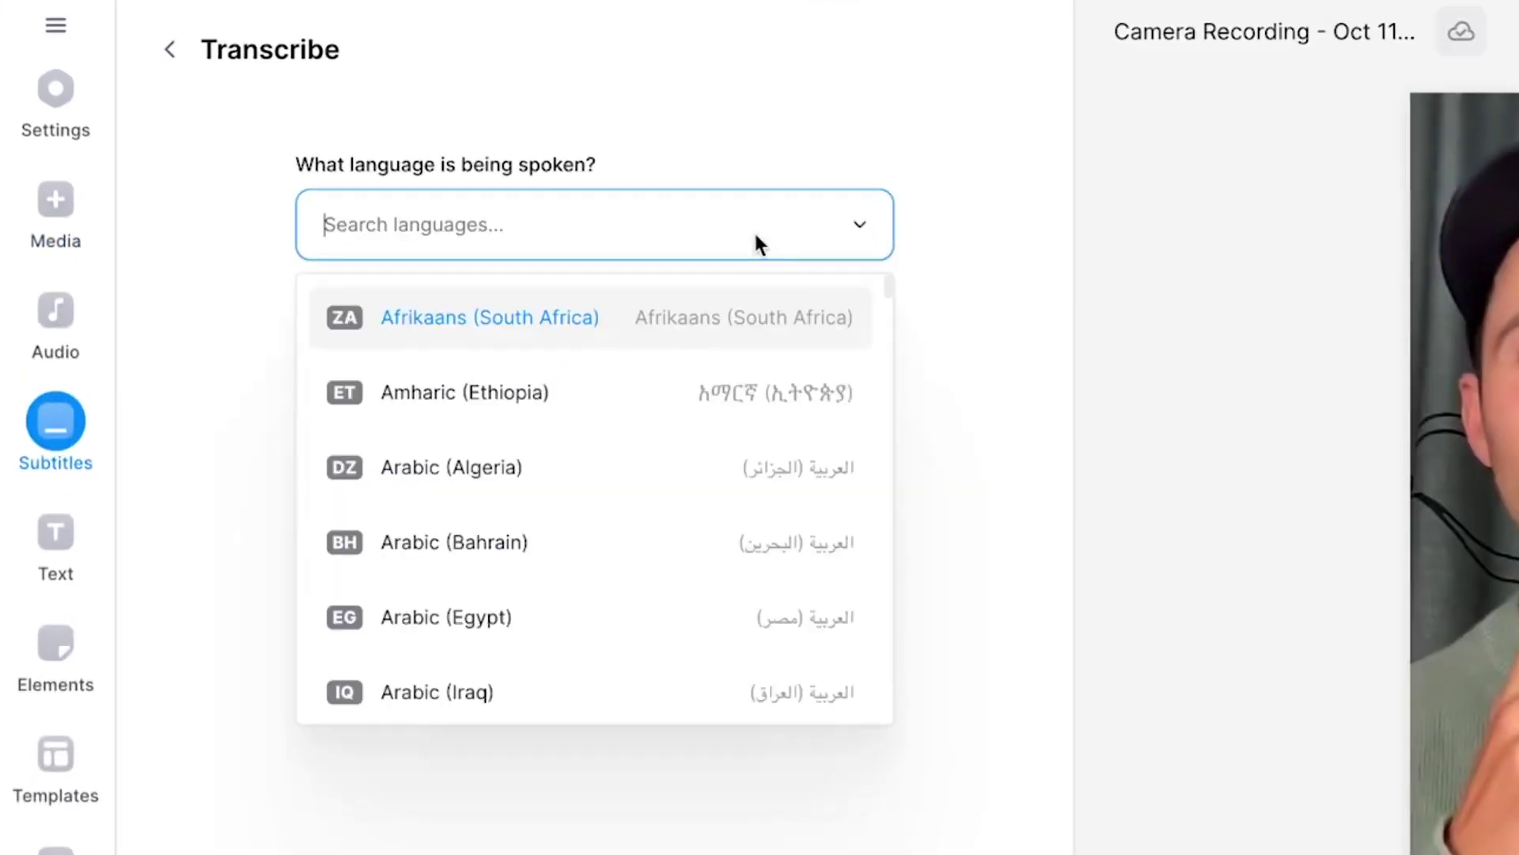
scroll(590, 535, "down", 6)
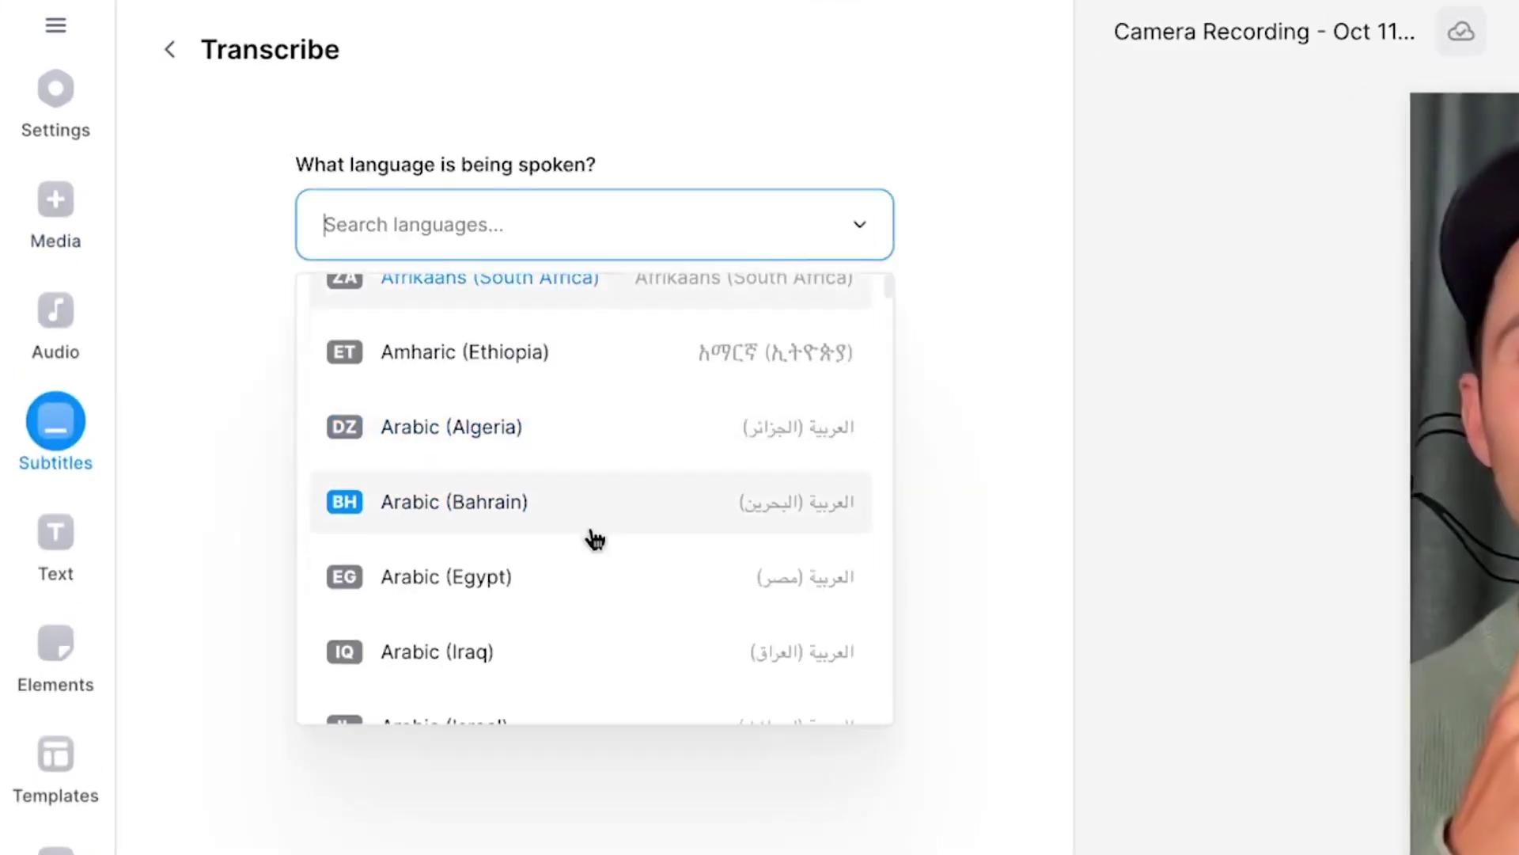
scroll(590, 535, "up", 1)
left_click(1057, 300)
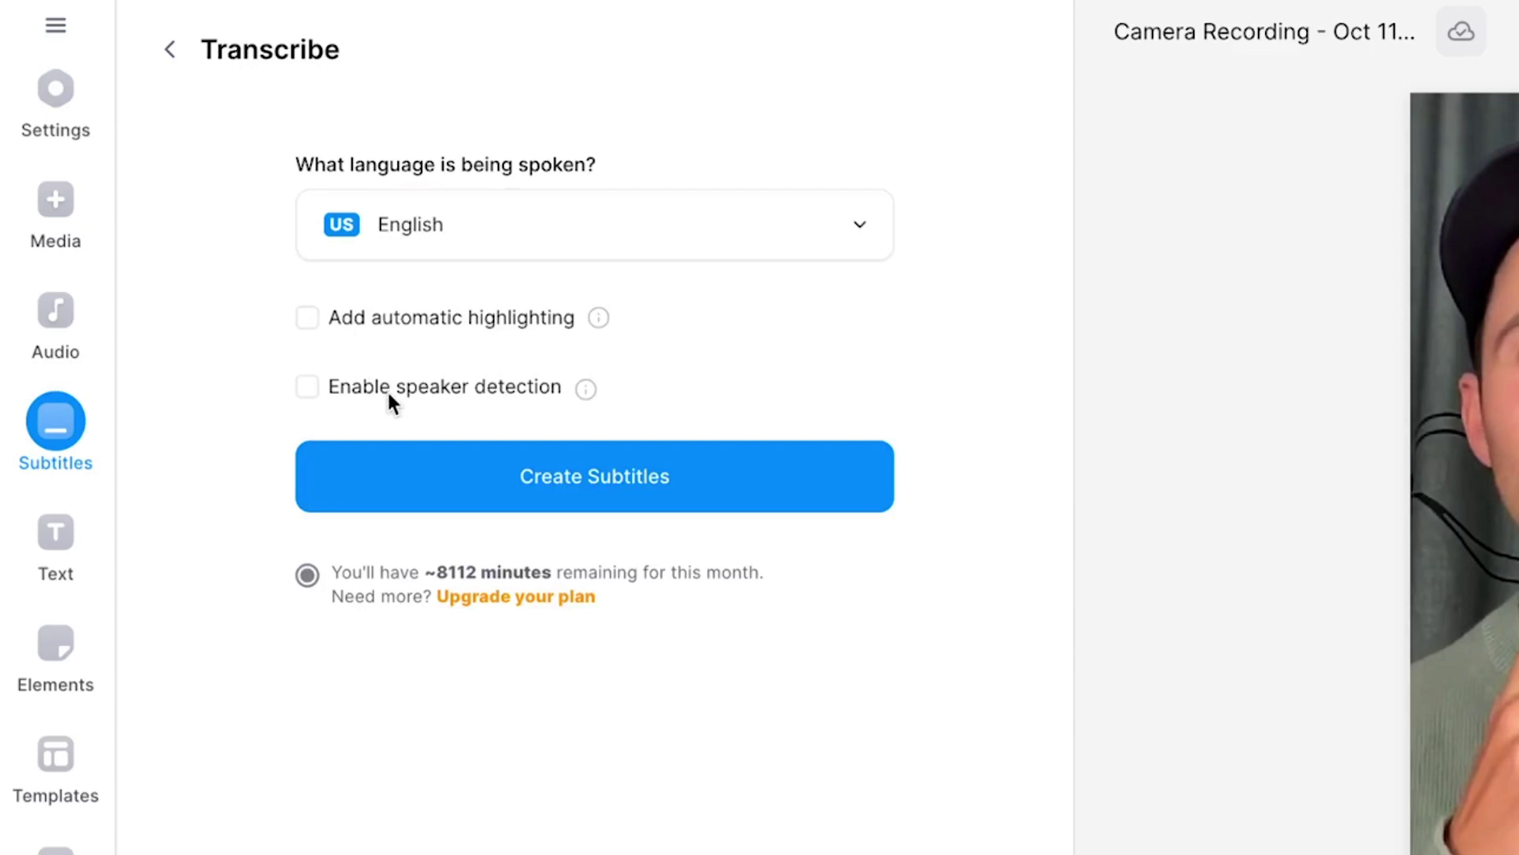
left_click(659, 501)
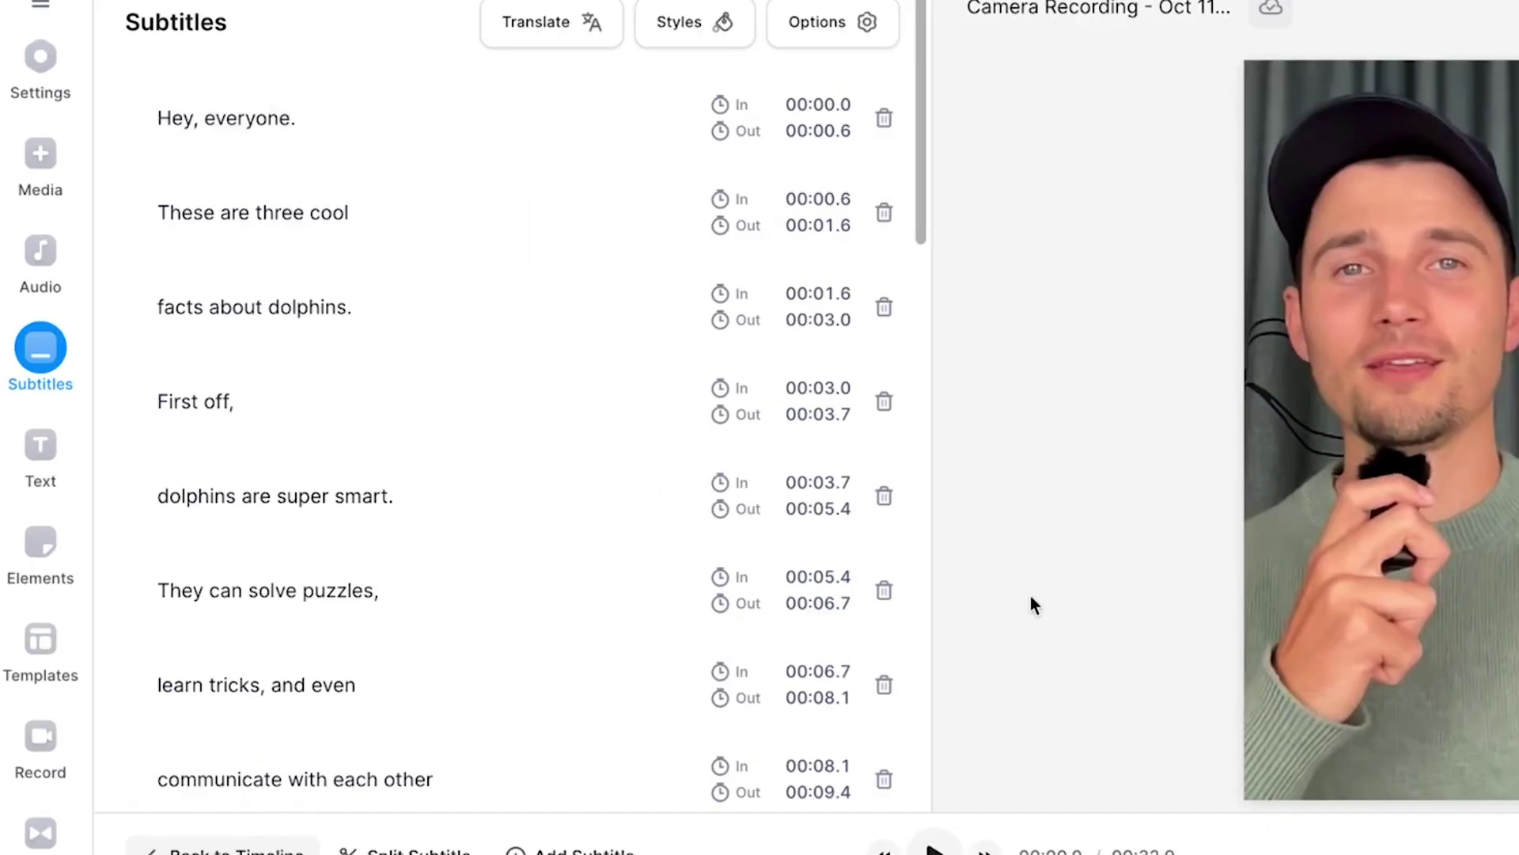
key("space")
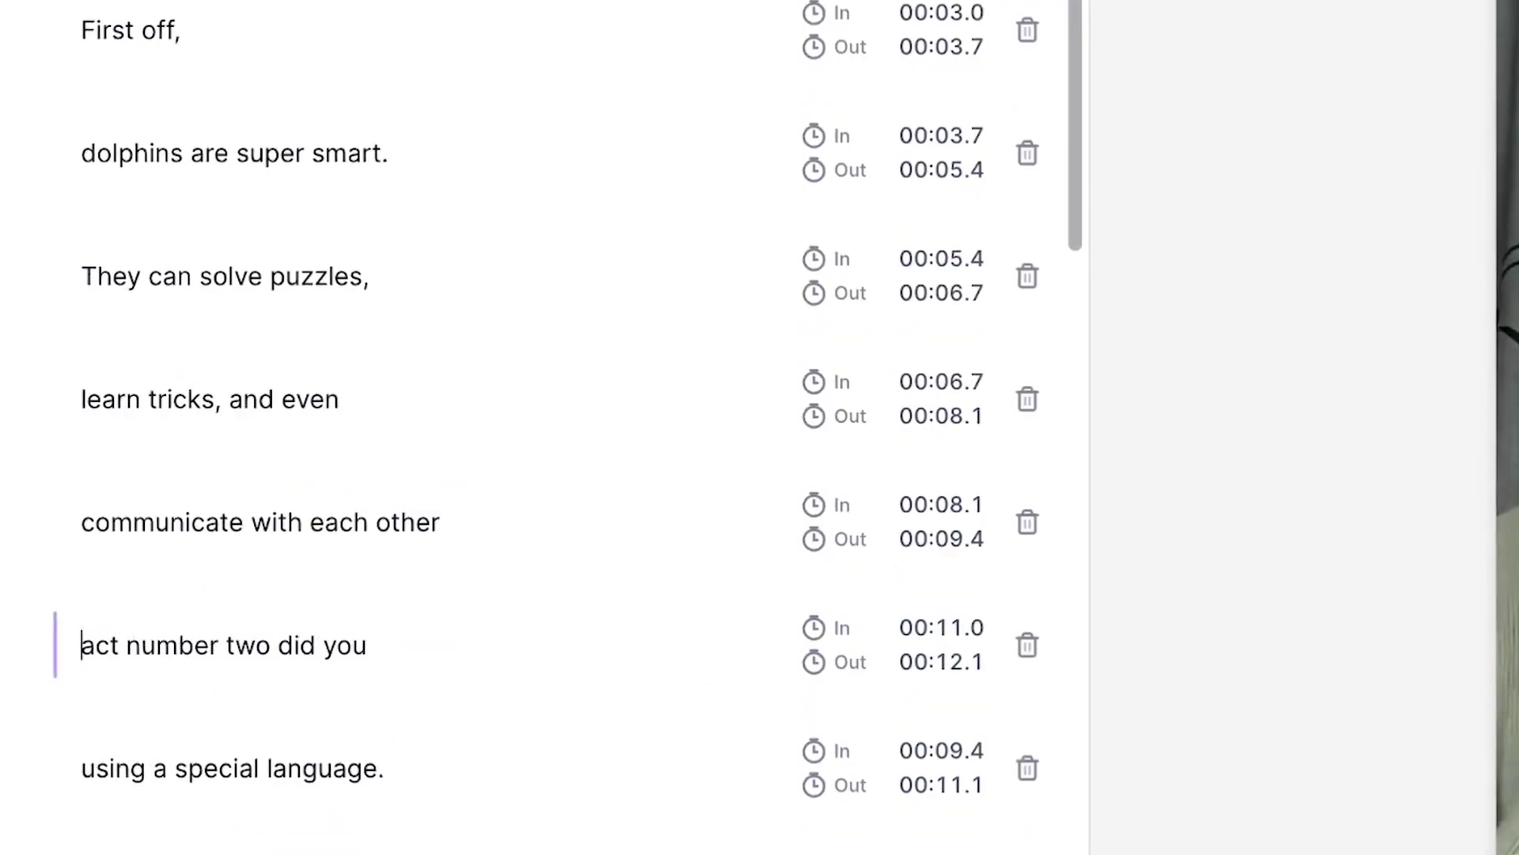
- Correct the misheard line to 'Fact #2,', mark 'dolphins' correct, and raise the subtitles
type("F")
double_click(186, 642)
type("#2")
key("Delete")
key("Delete")
key("Delete")
key("Delete")
type(",")
left_click(254, 467)
left_click(441, 681)
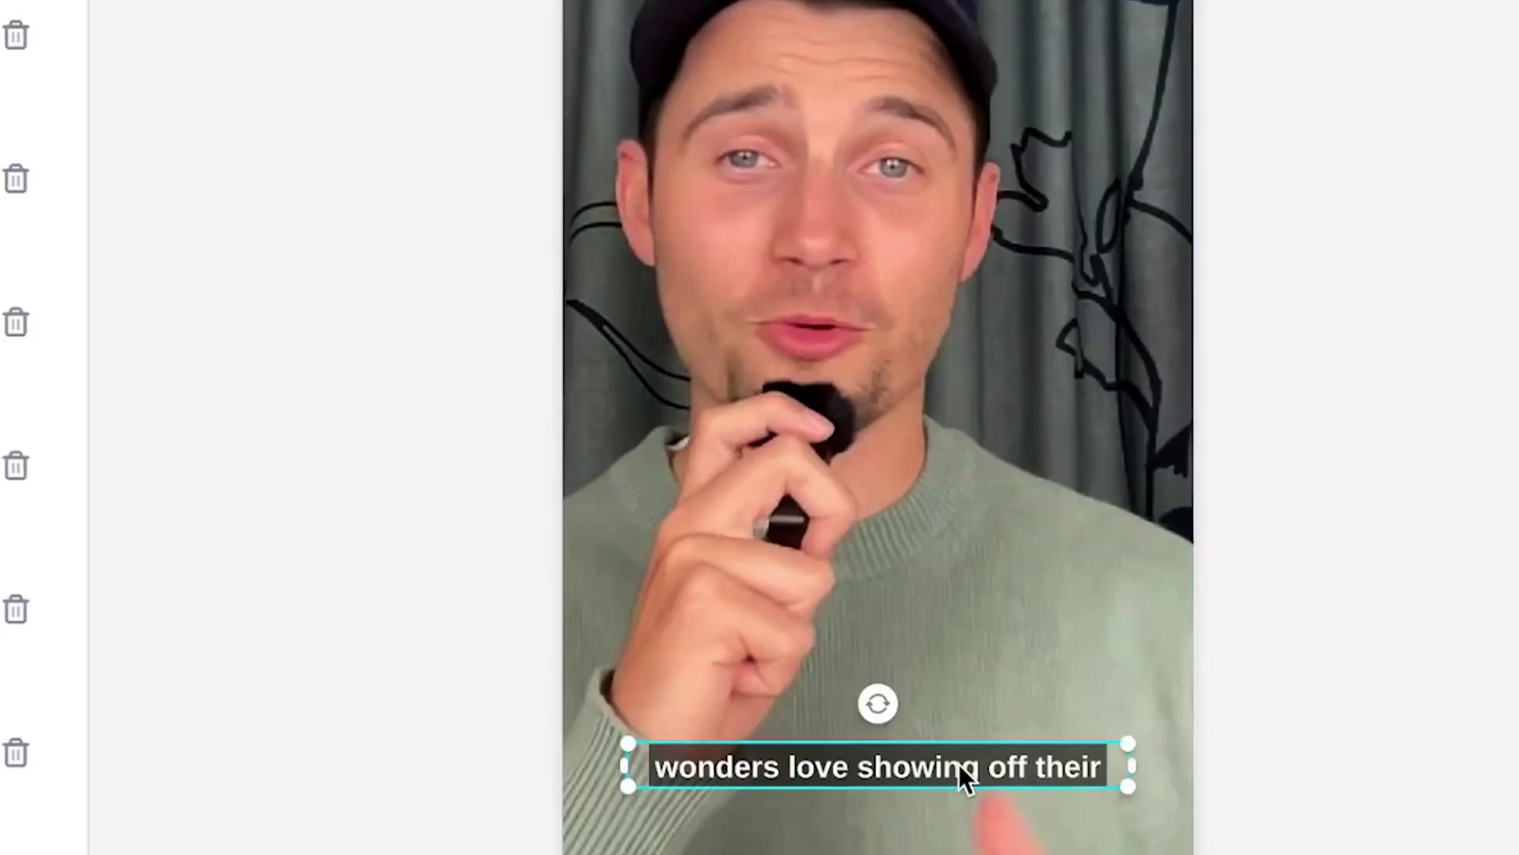
left_click_drag(958, 763, 953, 635)
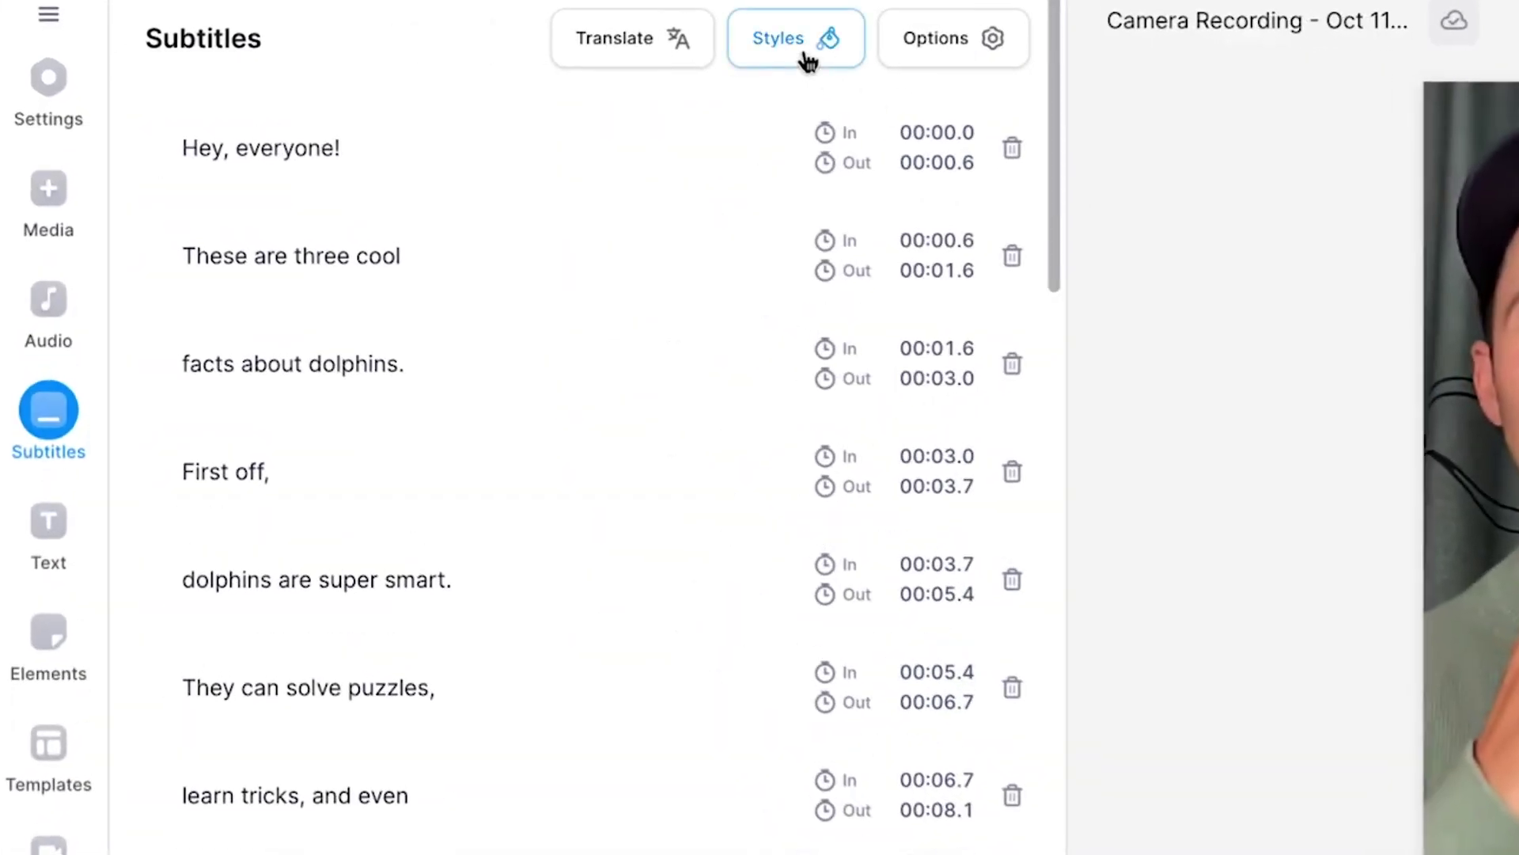
- Restyle the subtitles with Block Berthold Regular font, yellow colour and an Outline effect
left_click(796, 38)
scroll(777, 431, "right", 3)
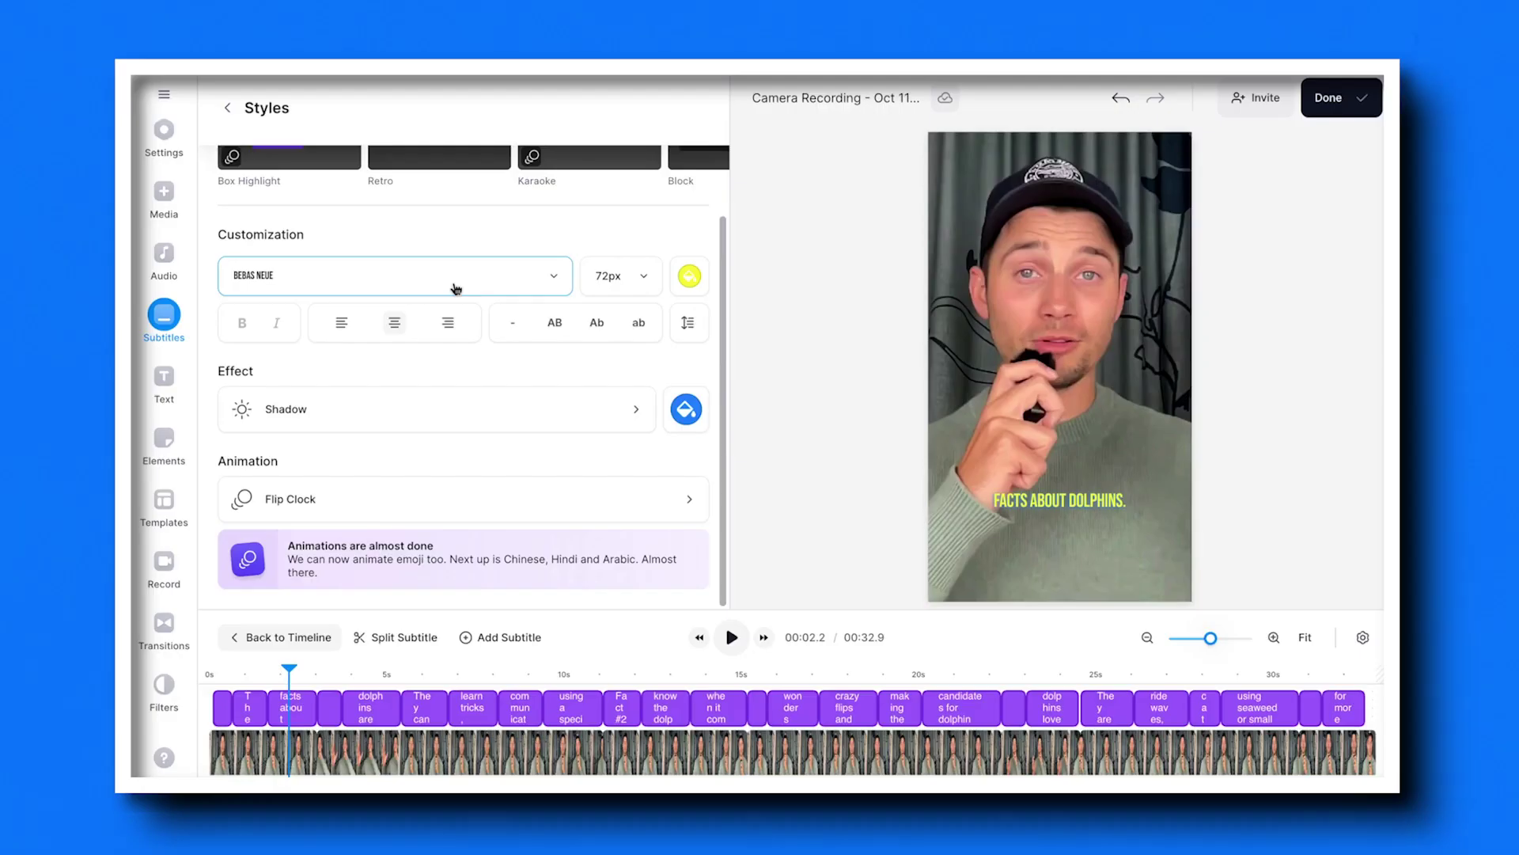
left_click(447, 281)
left_click(339, 437)
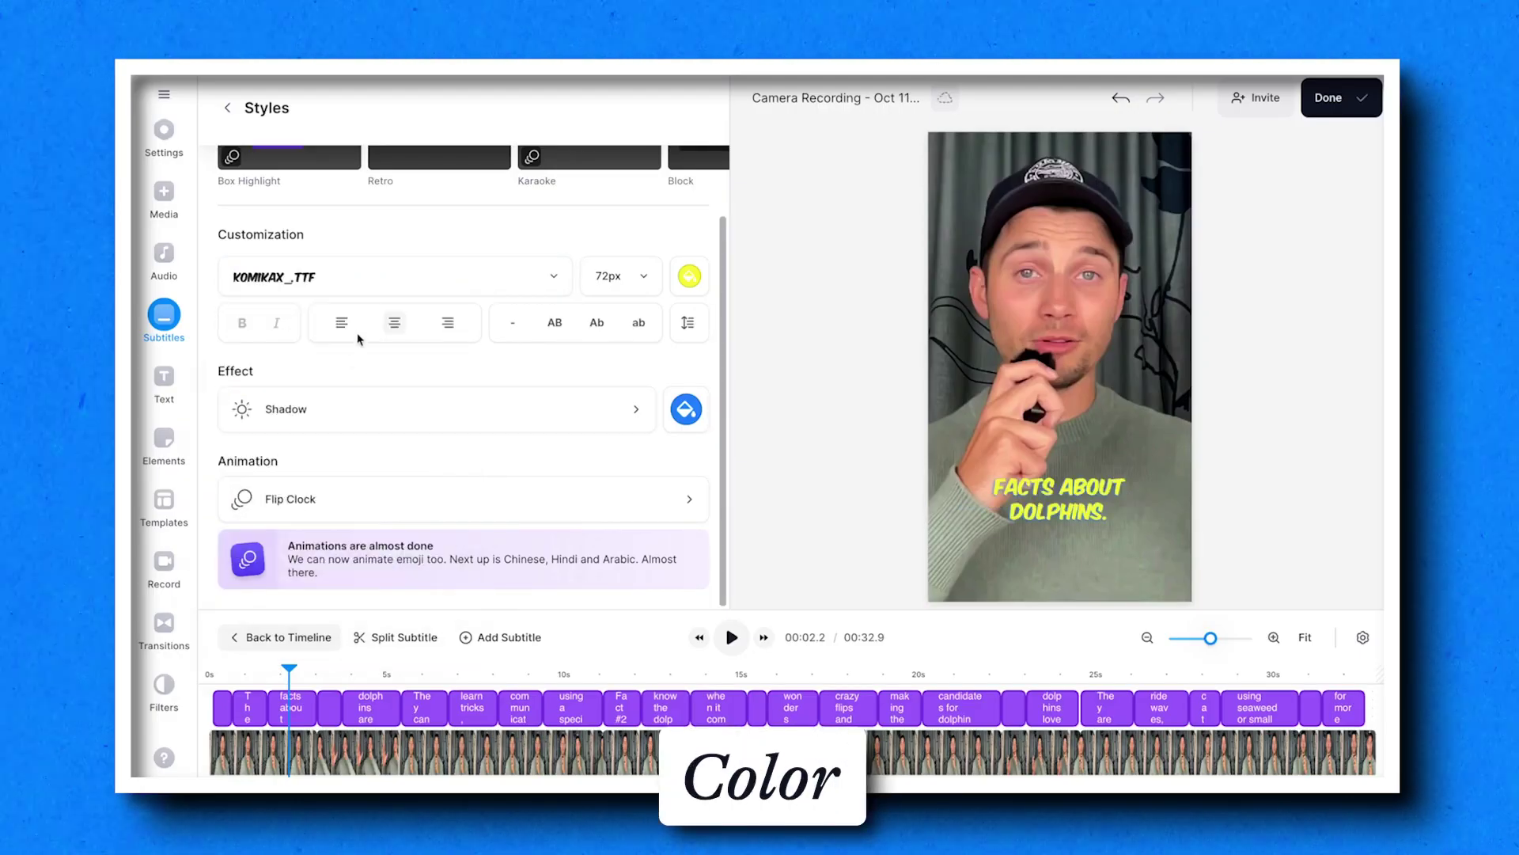
left_click(356, 273)
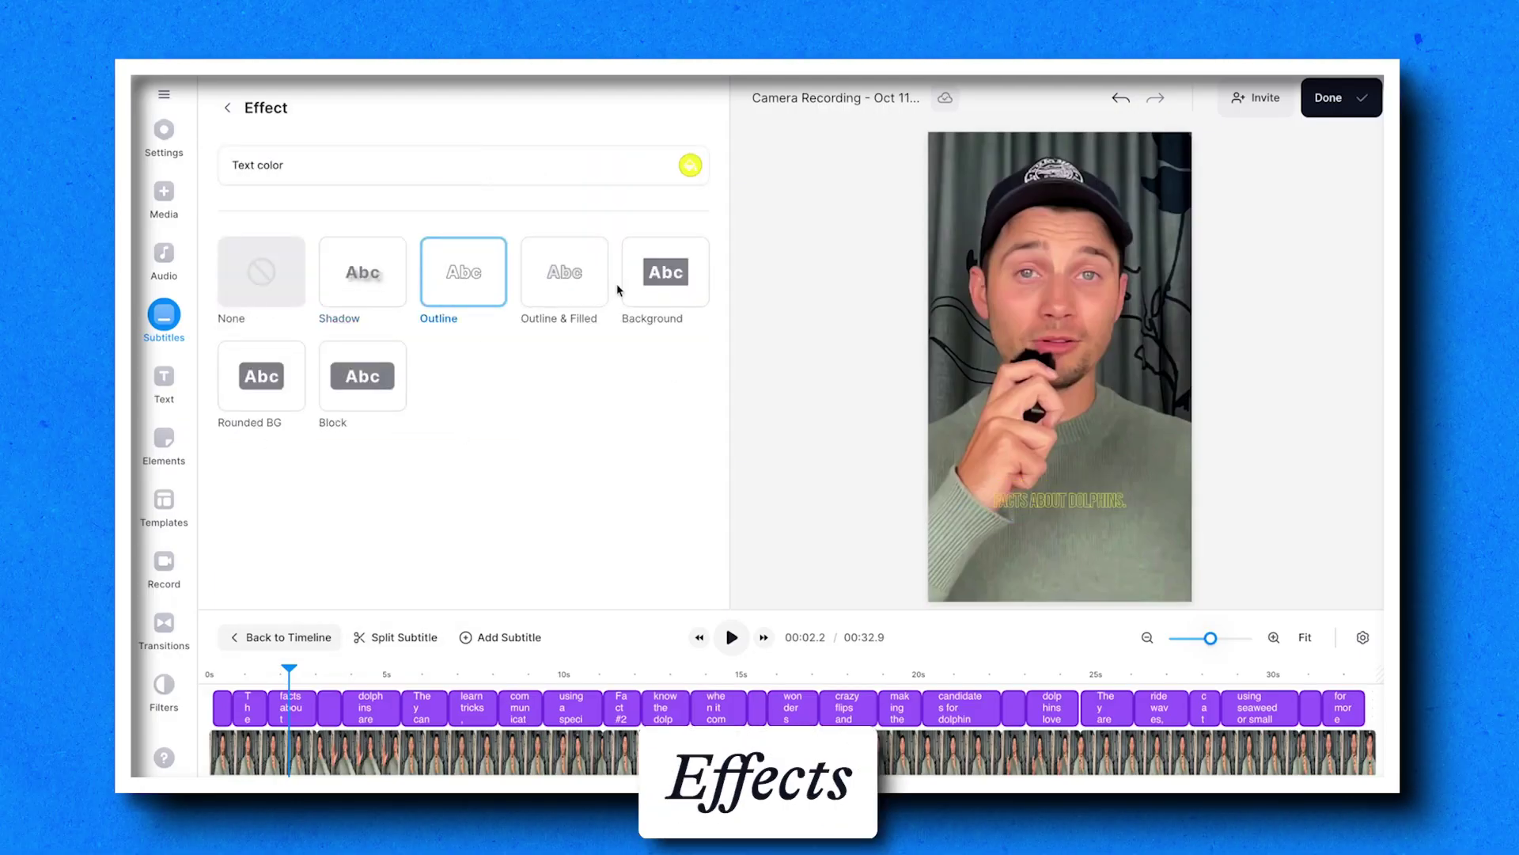
left_click(691, 164)
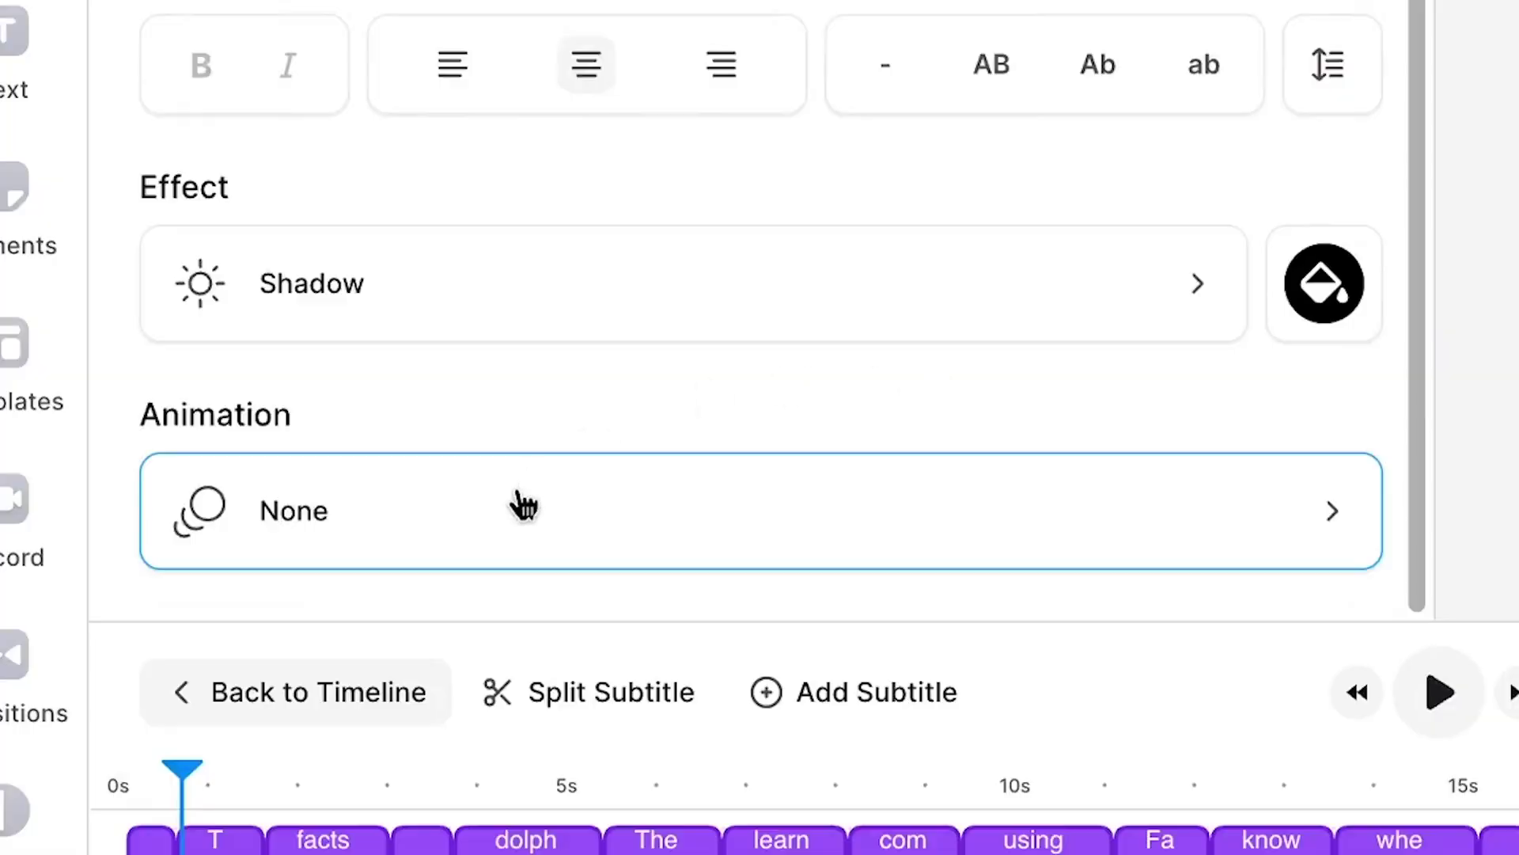
- Browse the subtitle animation presets and move on to exporting the edit
left_click(522, 505)
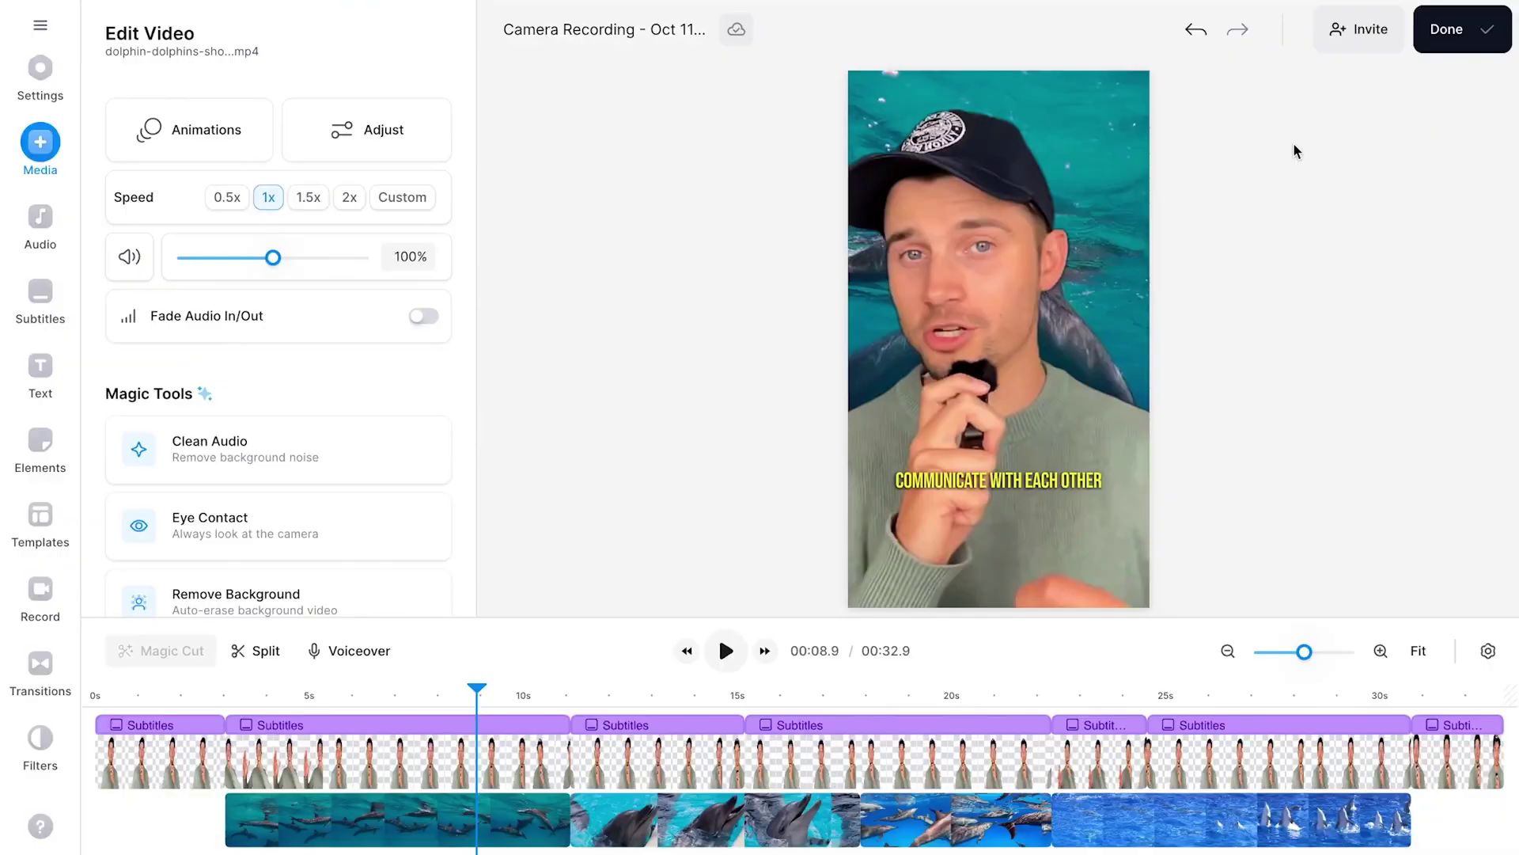
left_click(1466, 48)
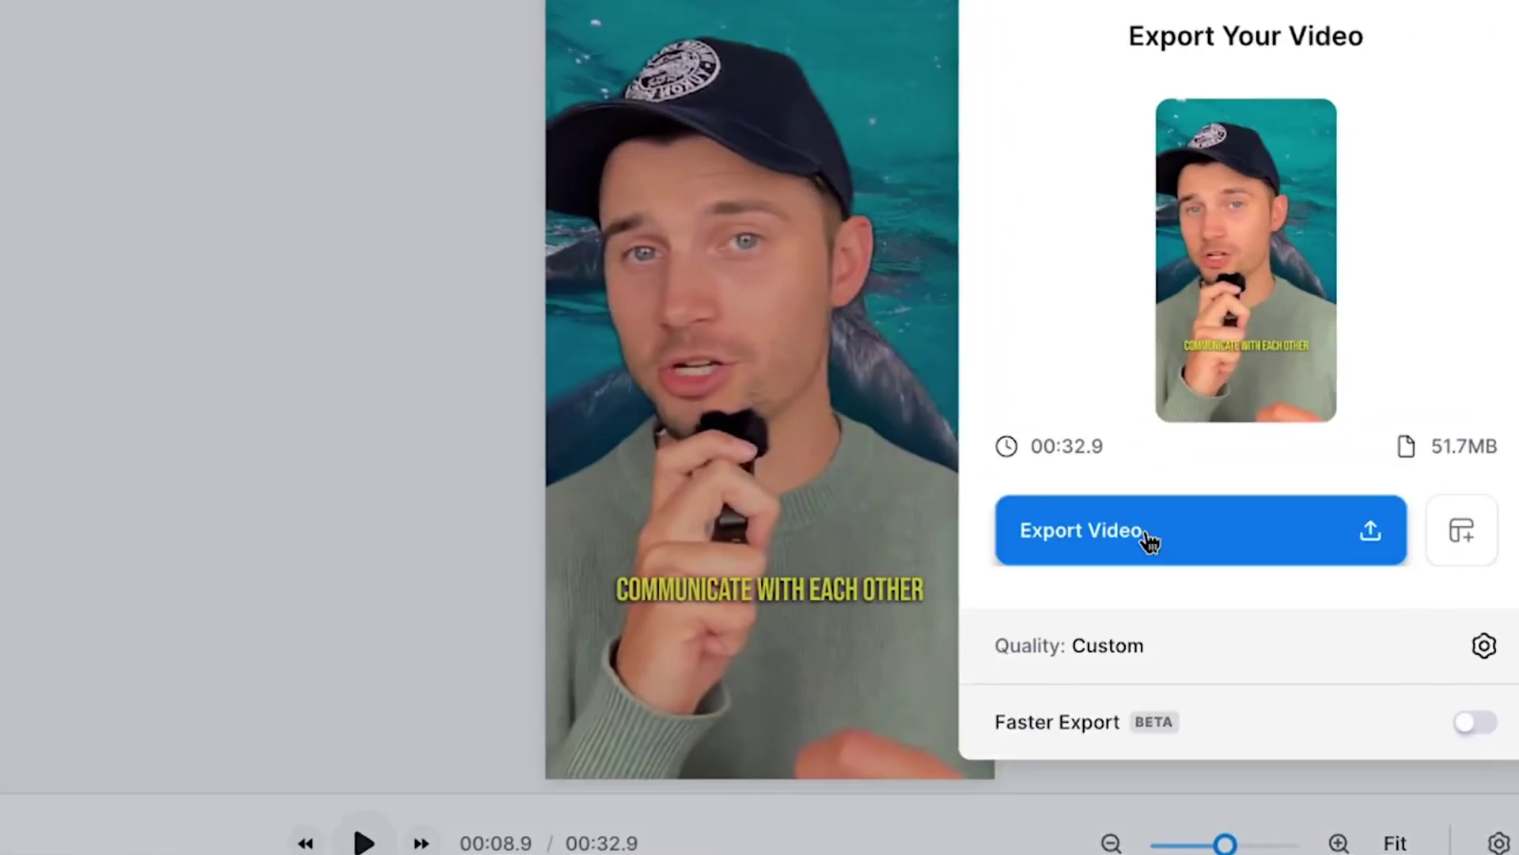
- Render the final 32.9-second video and download it as MP4
left_click(1149, 541)
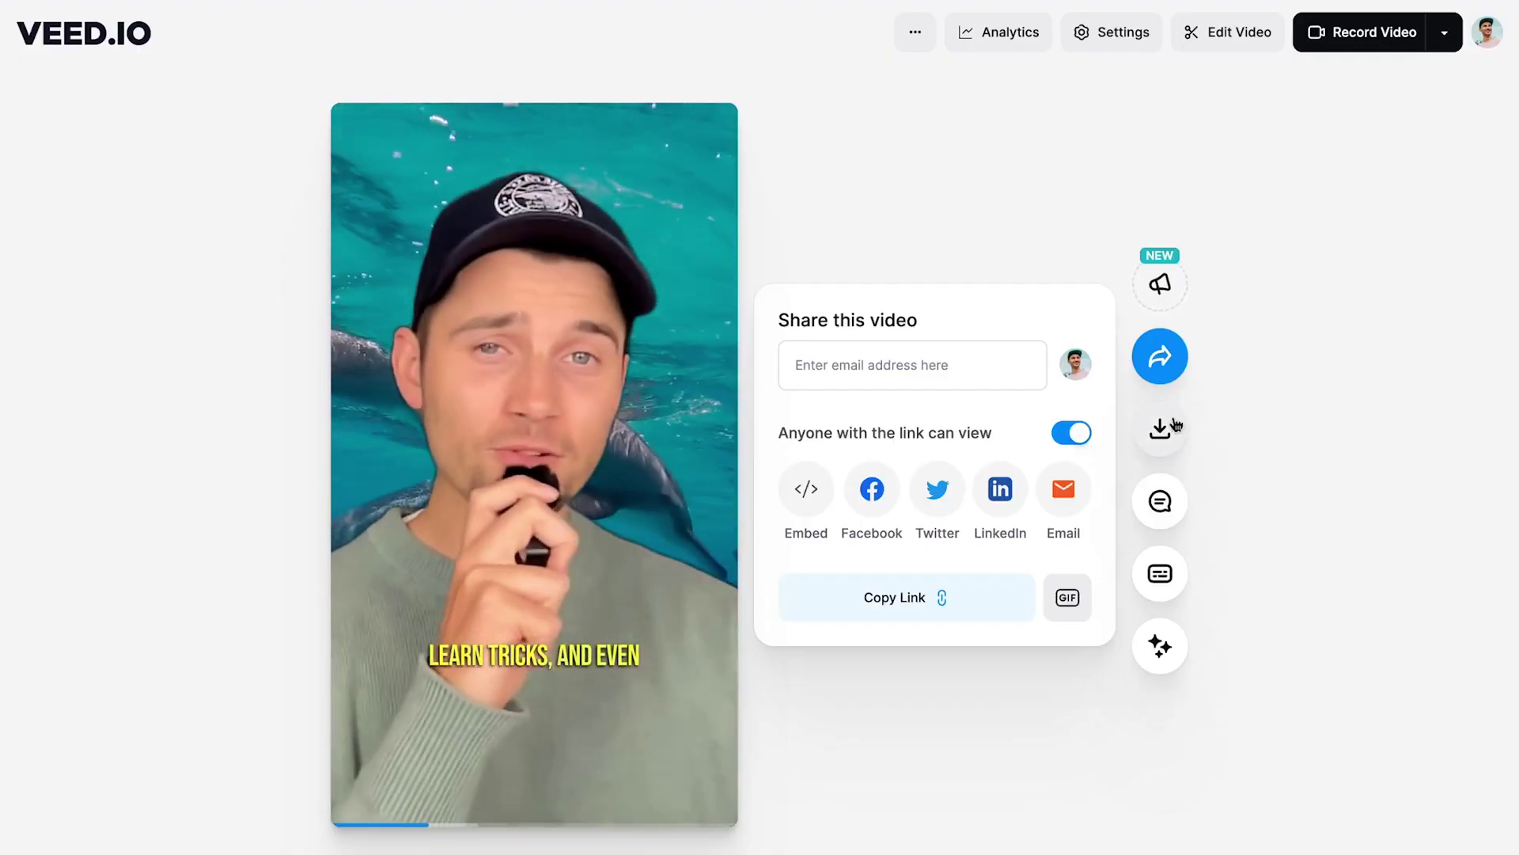
left_click(1160, 428)
left_click(807, 510)
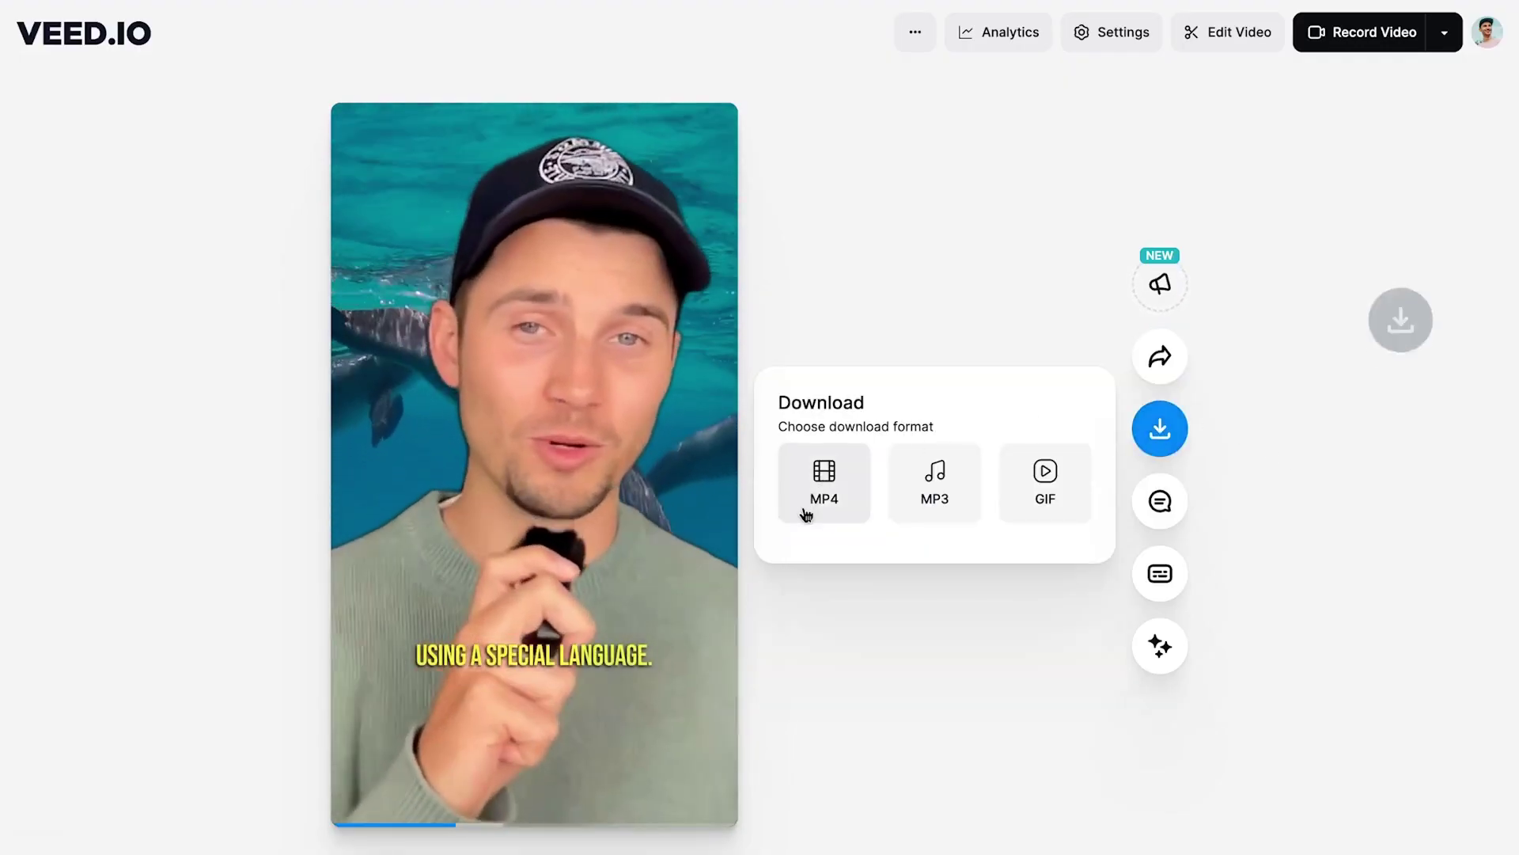